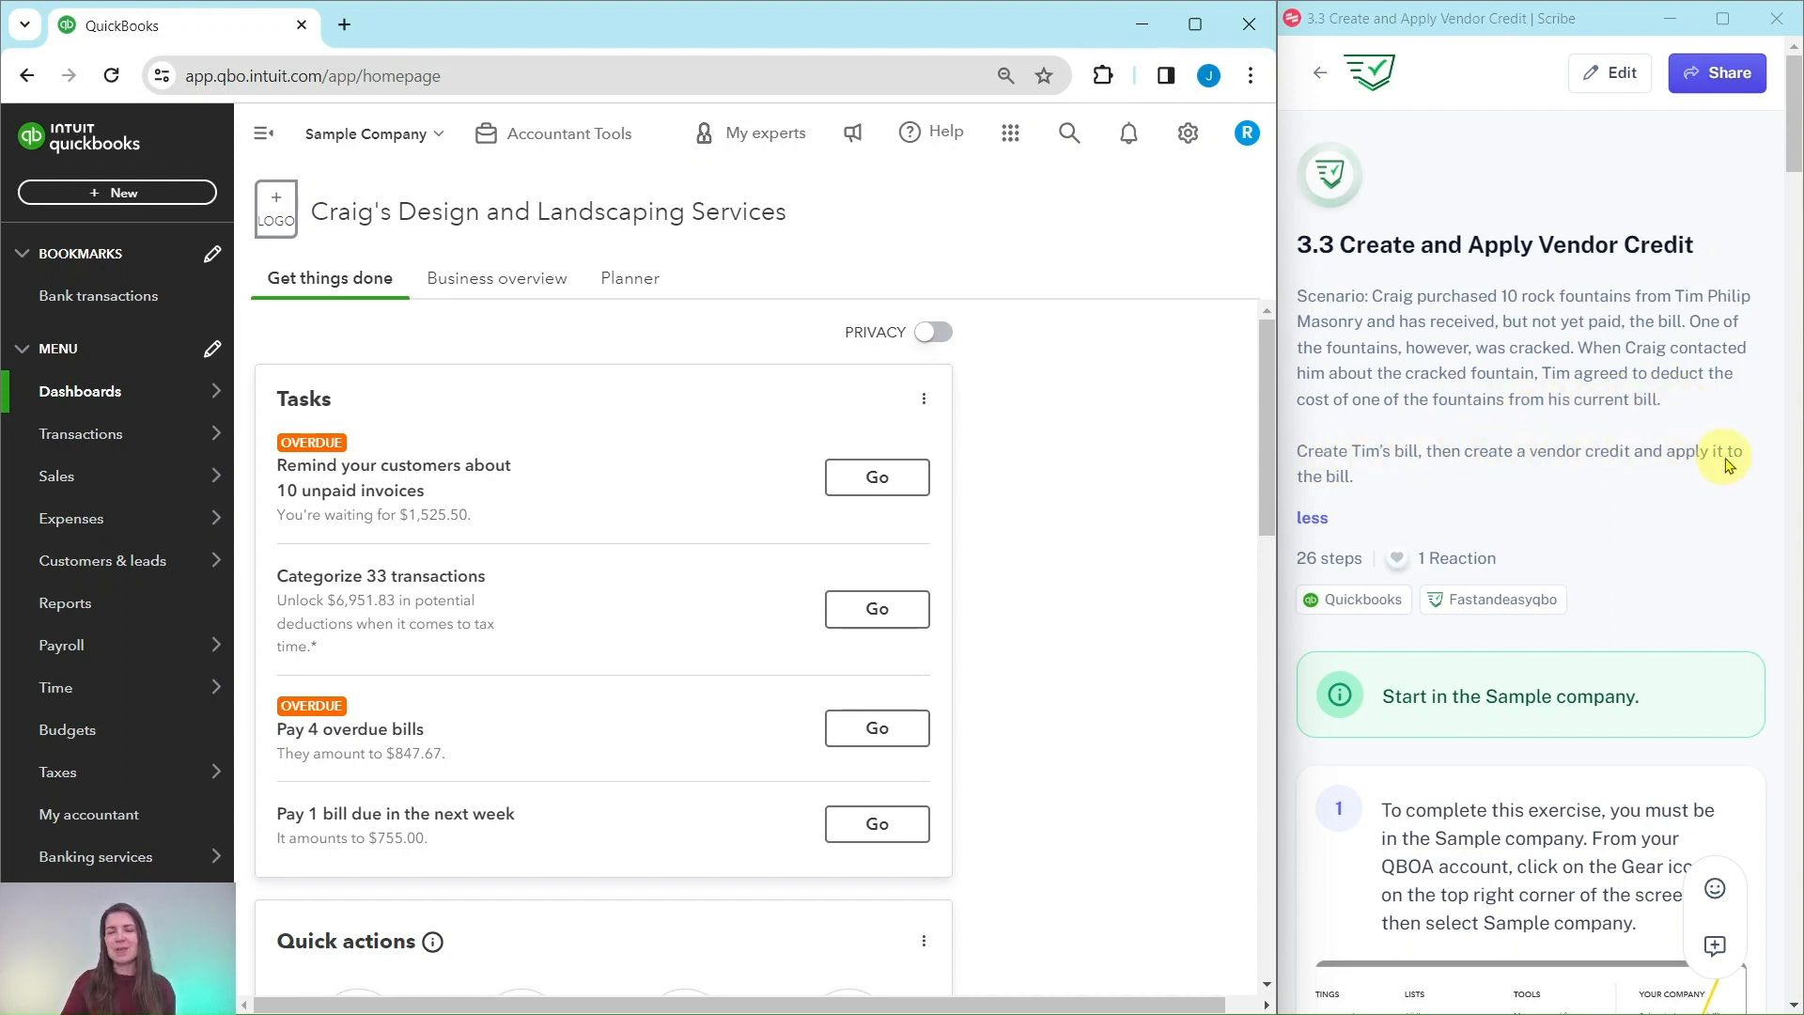
Step: Read through the exercise's opening instructions and start a new vendor bill in the sample company
{"action": "scroll", "coordinate": [1509, 480], "scroll_direction": "down", "scroll_amount": 3}
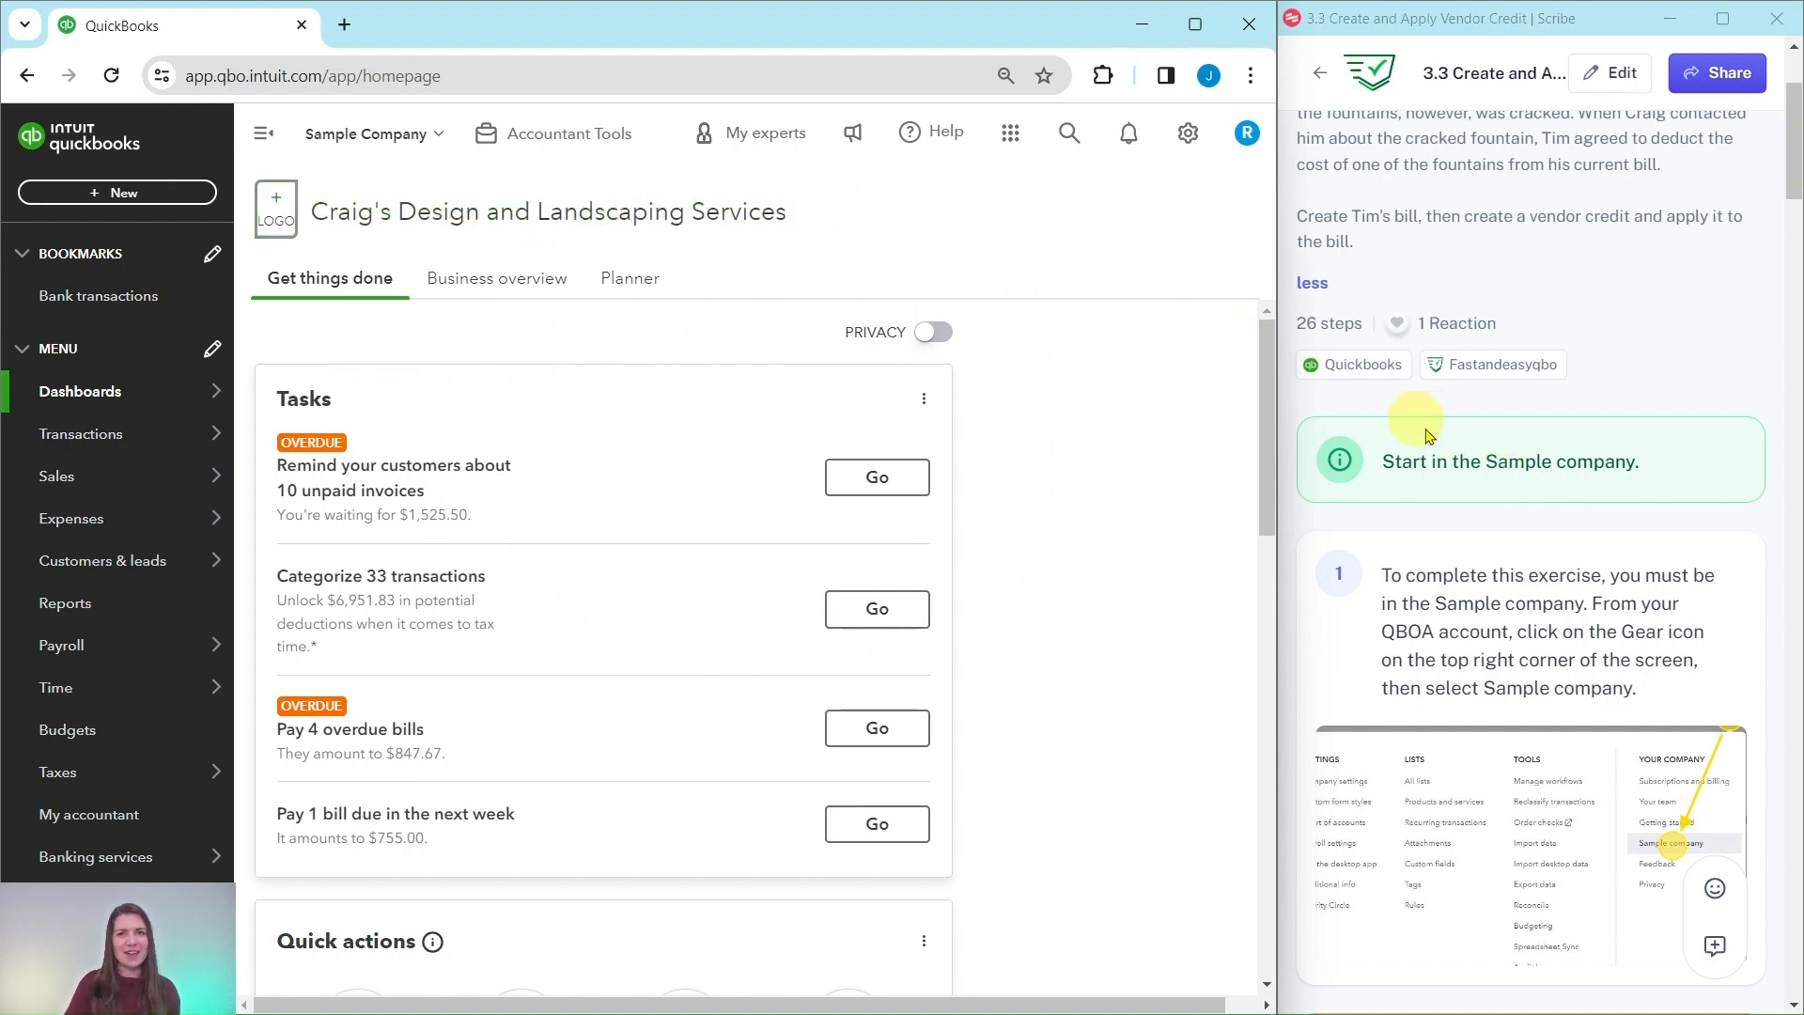
{"action": "scroll", "coordinate": [1560, 536], "scroll_direction": "down", "scroll_amount": 8}
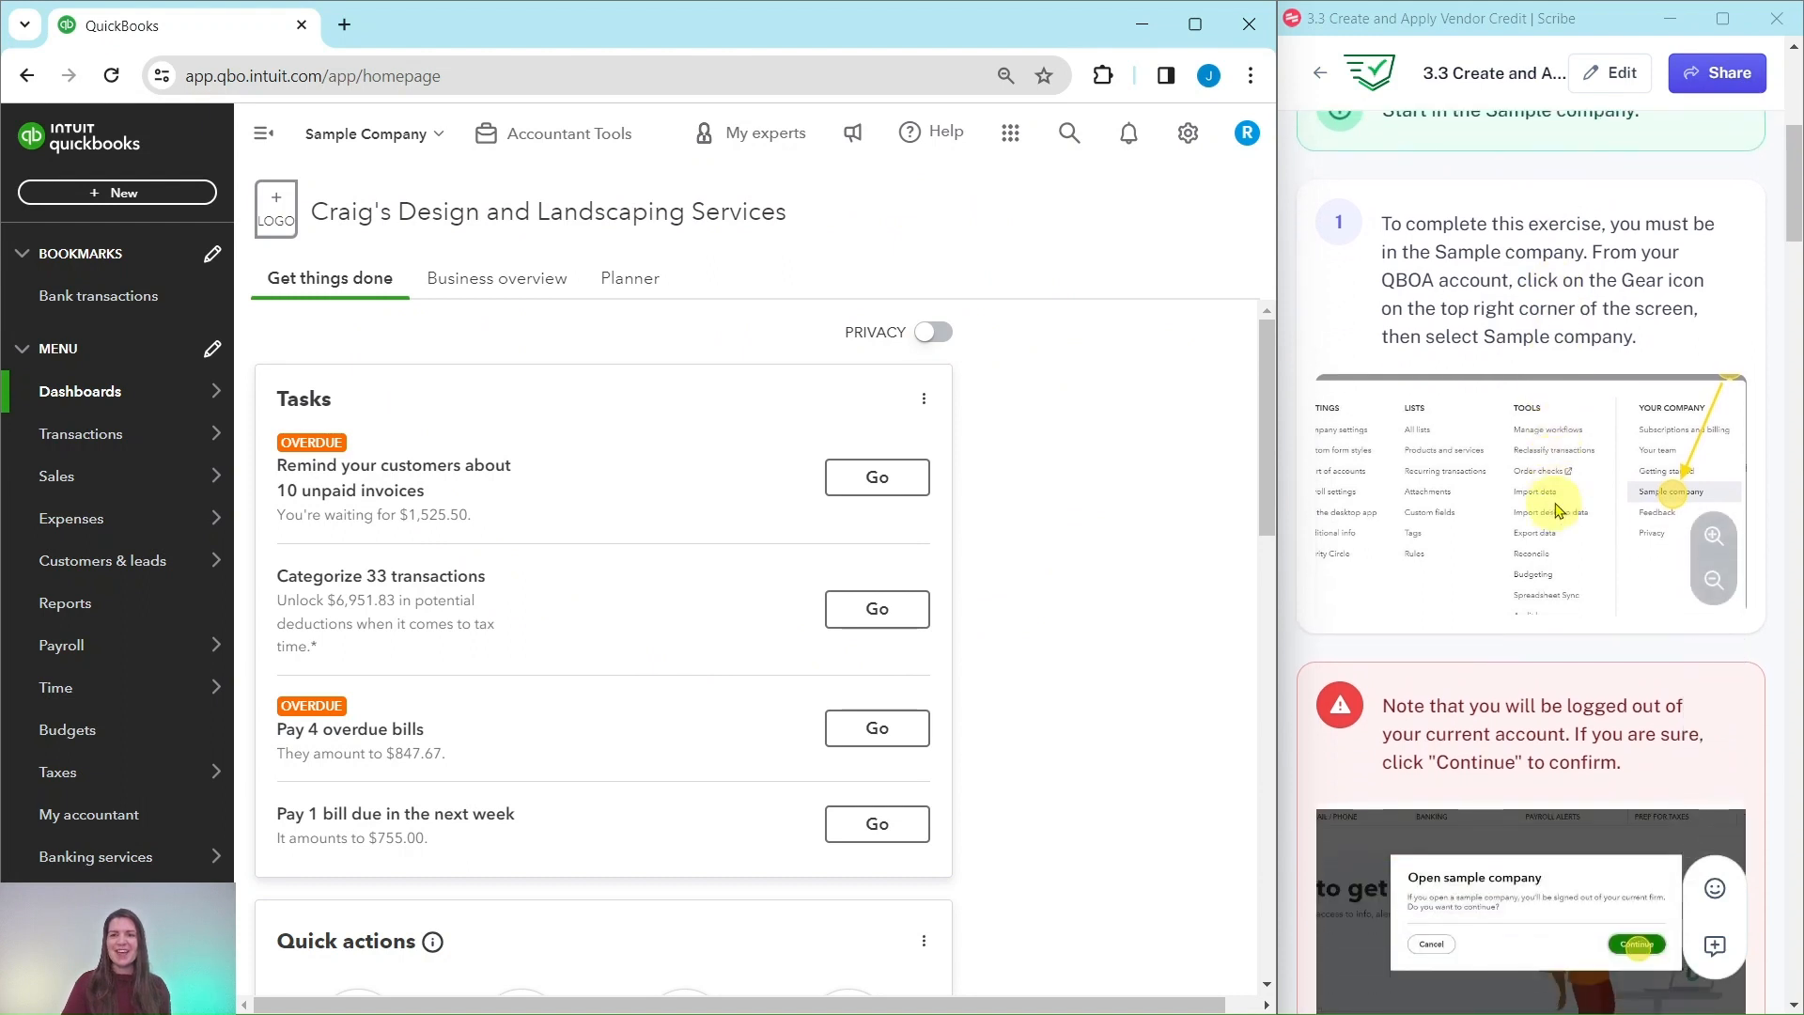
{"action": "scroll", "coordinate": [1555, 501], "scroll_direction": "down", "scroll_amount": 5}
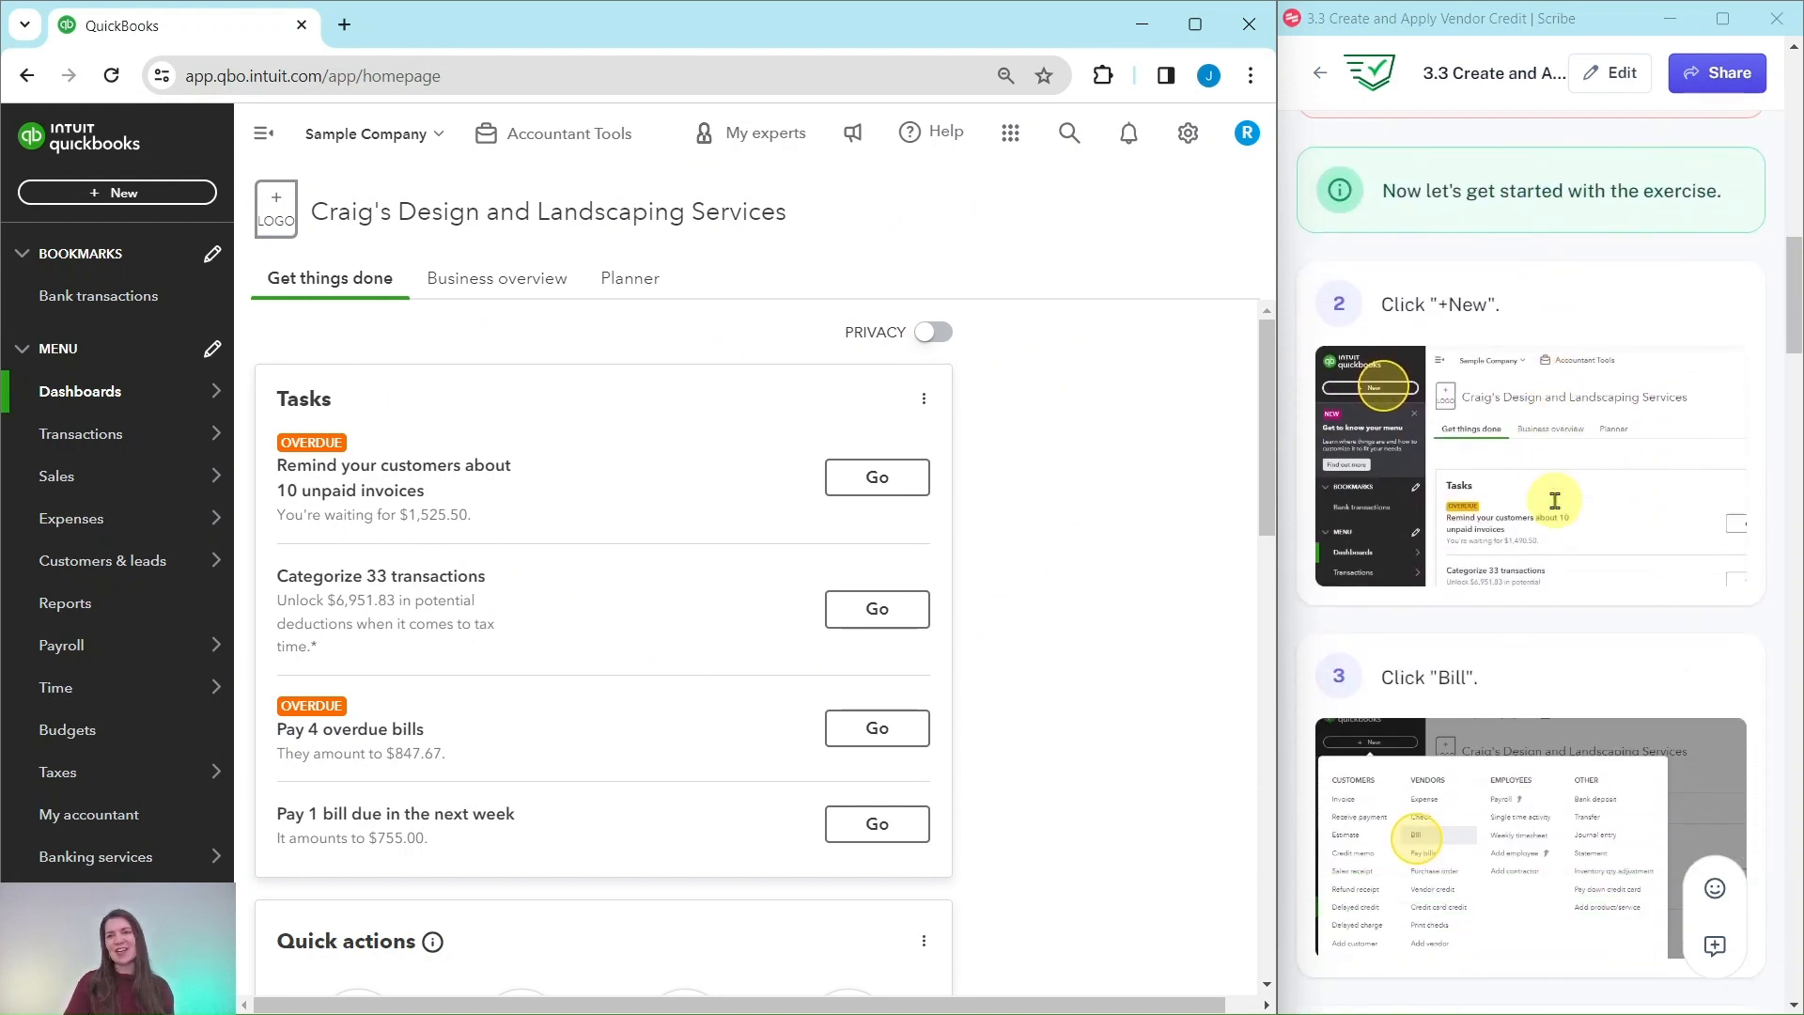
{"action": "scroll", "coordinate": [1488, 276], "scroll_direction": "down", "scroll_amount": 1}
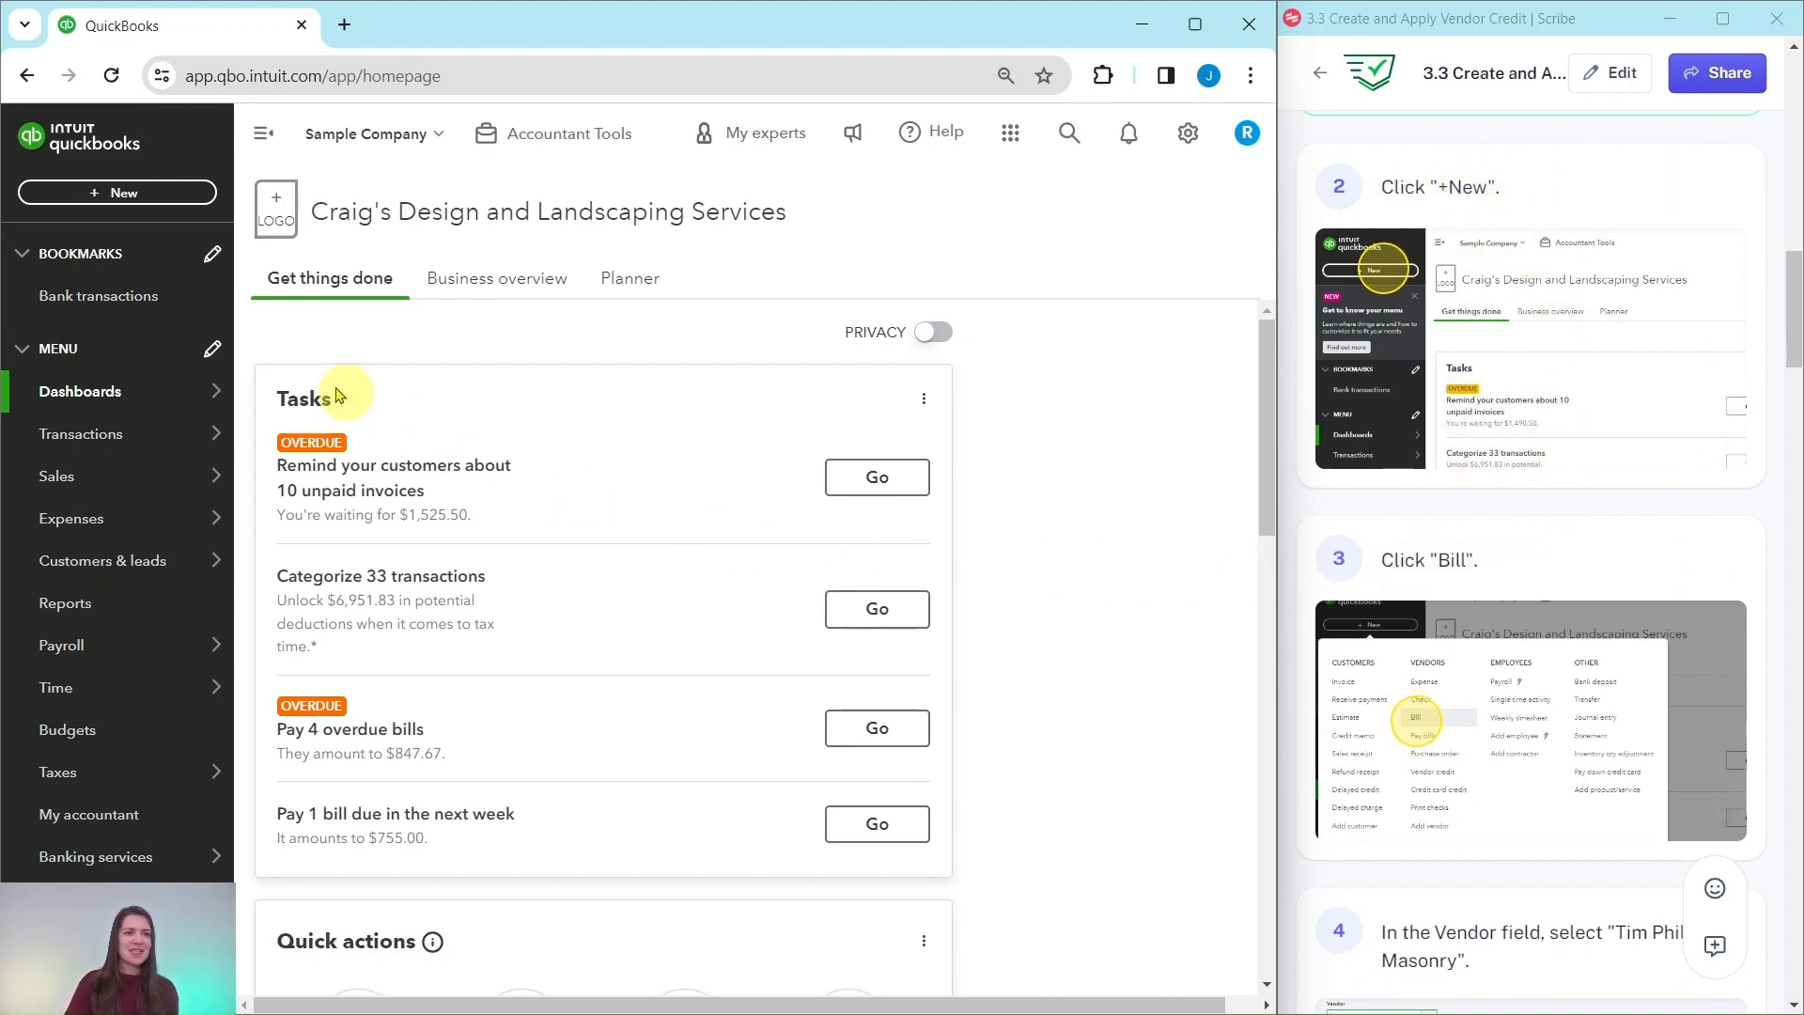
{"action": "left_click", "coordinate": [108, 204]}
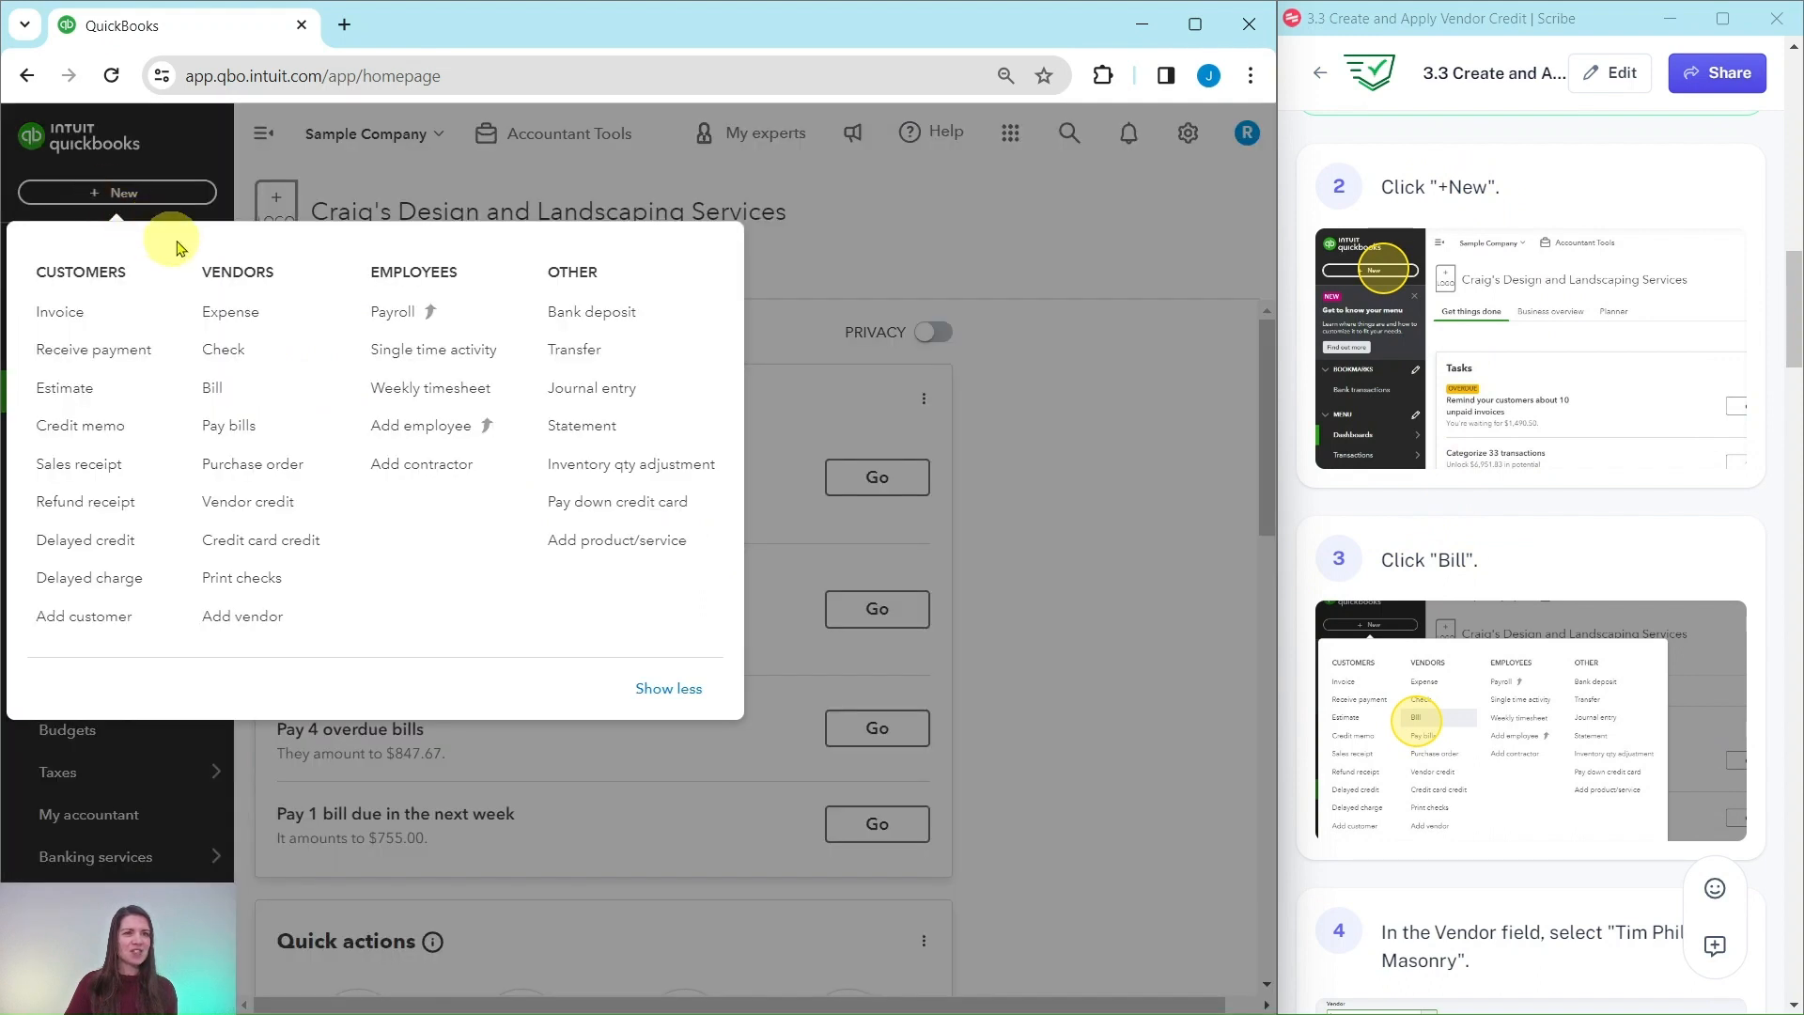
{"action": "left_click", "coordinate": [215, 390]}
Step: Choose Tim Philip Masonry as the vendor on the bill
{"action": "scroll", "coordinate": [1546, 512], "scroll_direction": "down", "scroll_amount": 6}
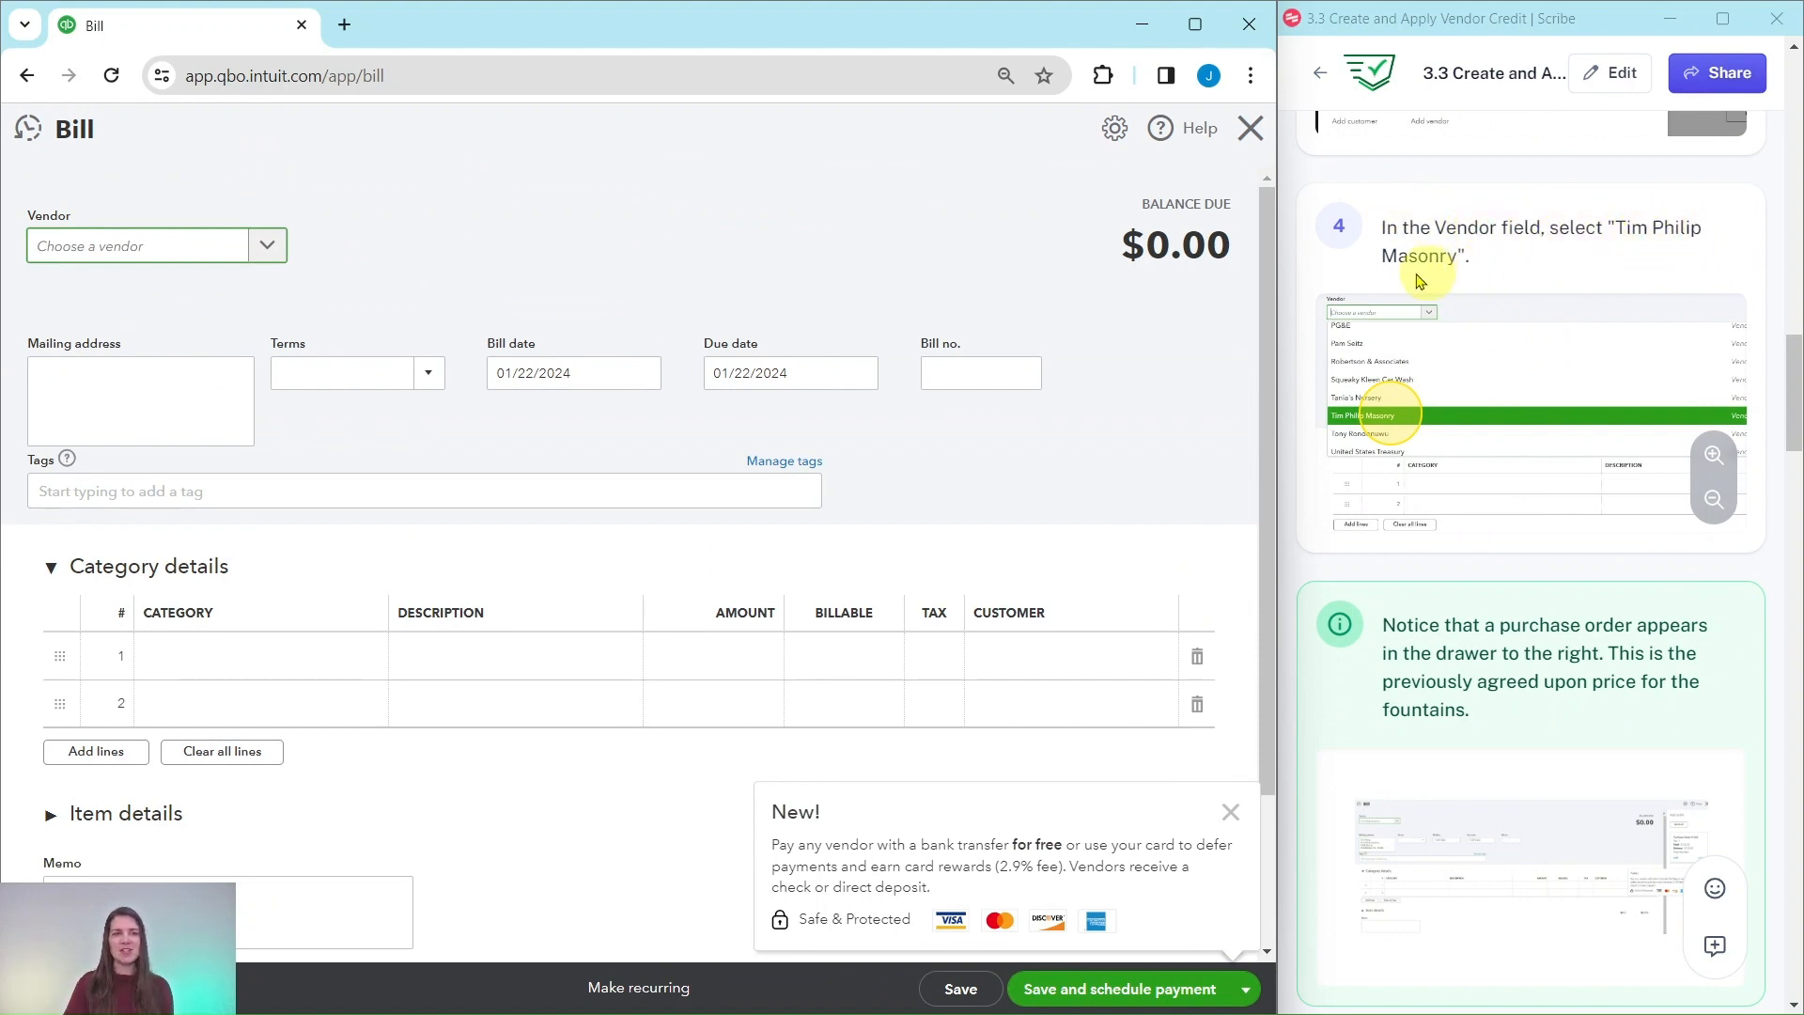
{"action": "left_click", "coordinate": [268, 254]}
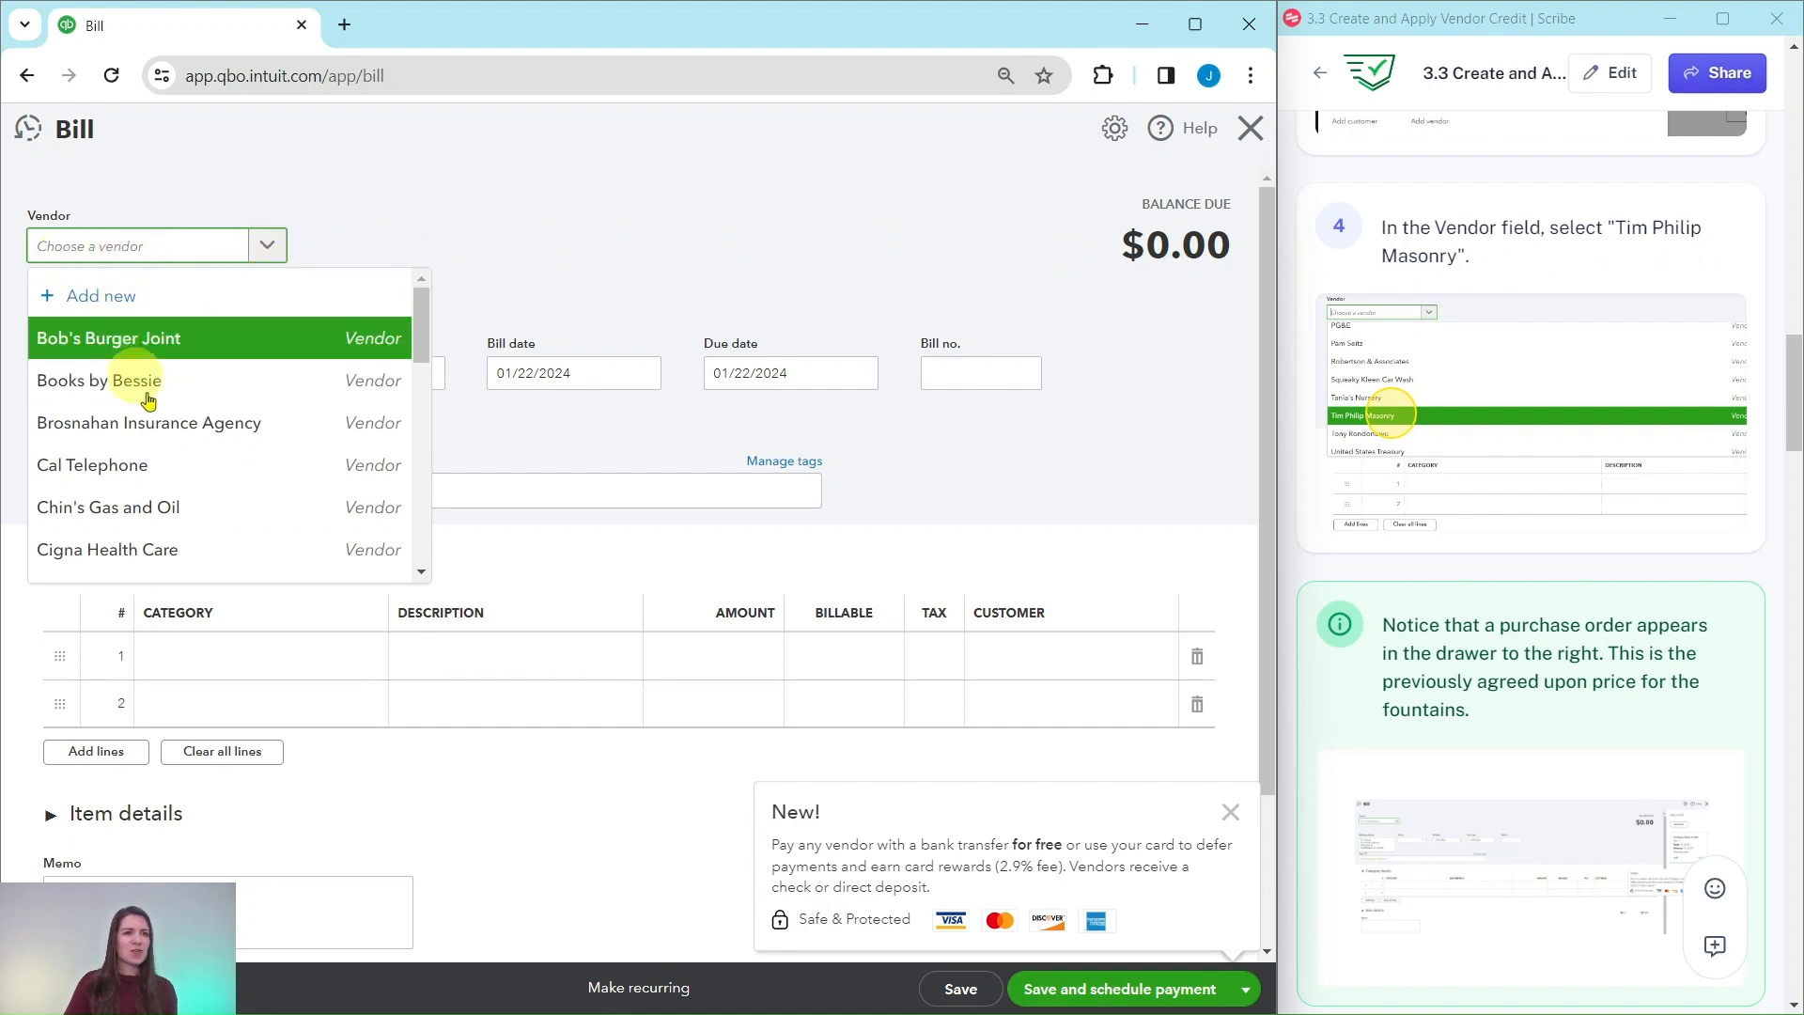
{"action": "scroll", "coordinate": [216, 423], "scroll_direction": "down", "scroll_amount": 5}
{"action": "scroll", "coordinate": [206, 432], "scroll_direction": "down", "scroll_amount": 3}
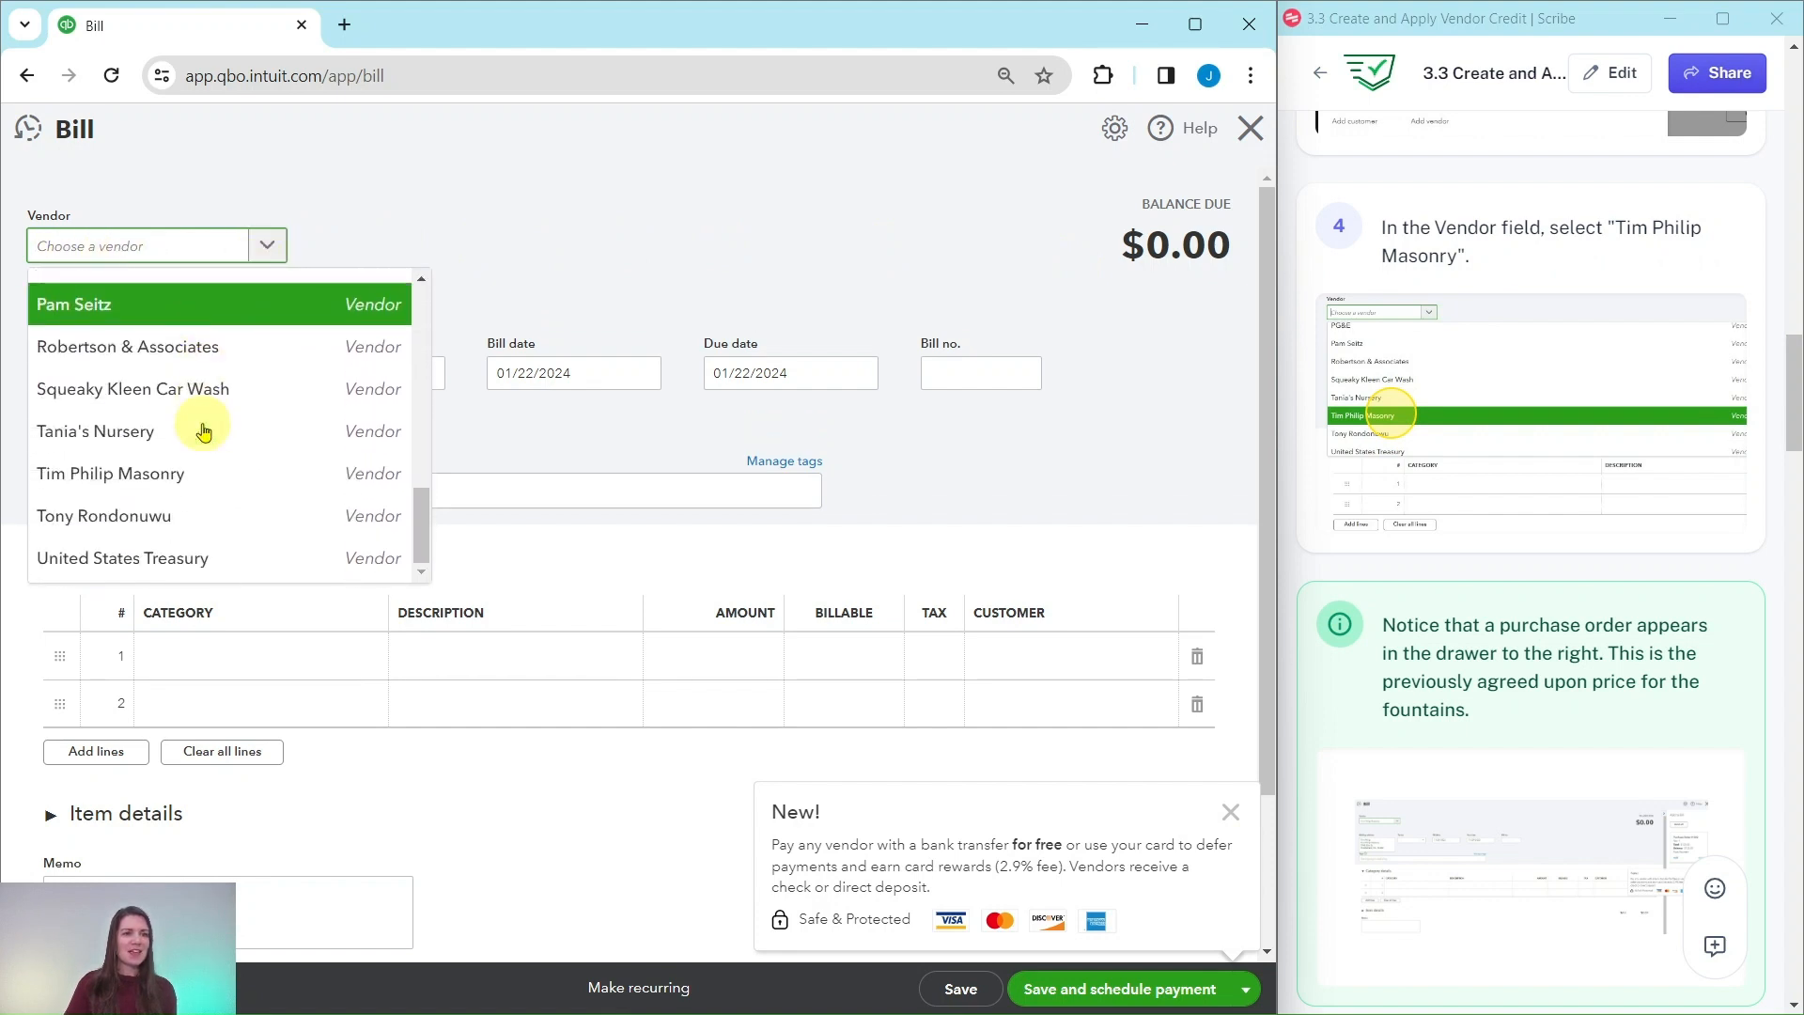
{"action": "left_click", "coordinate": [110, 477]}
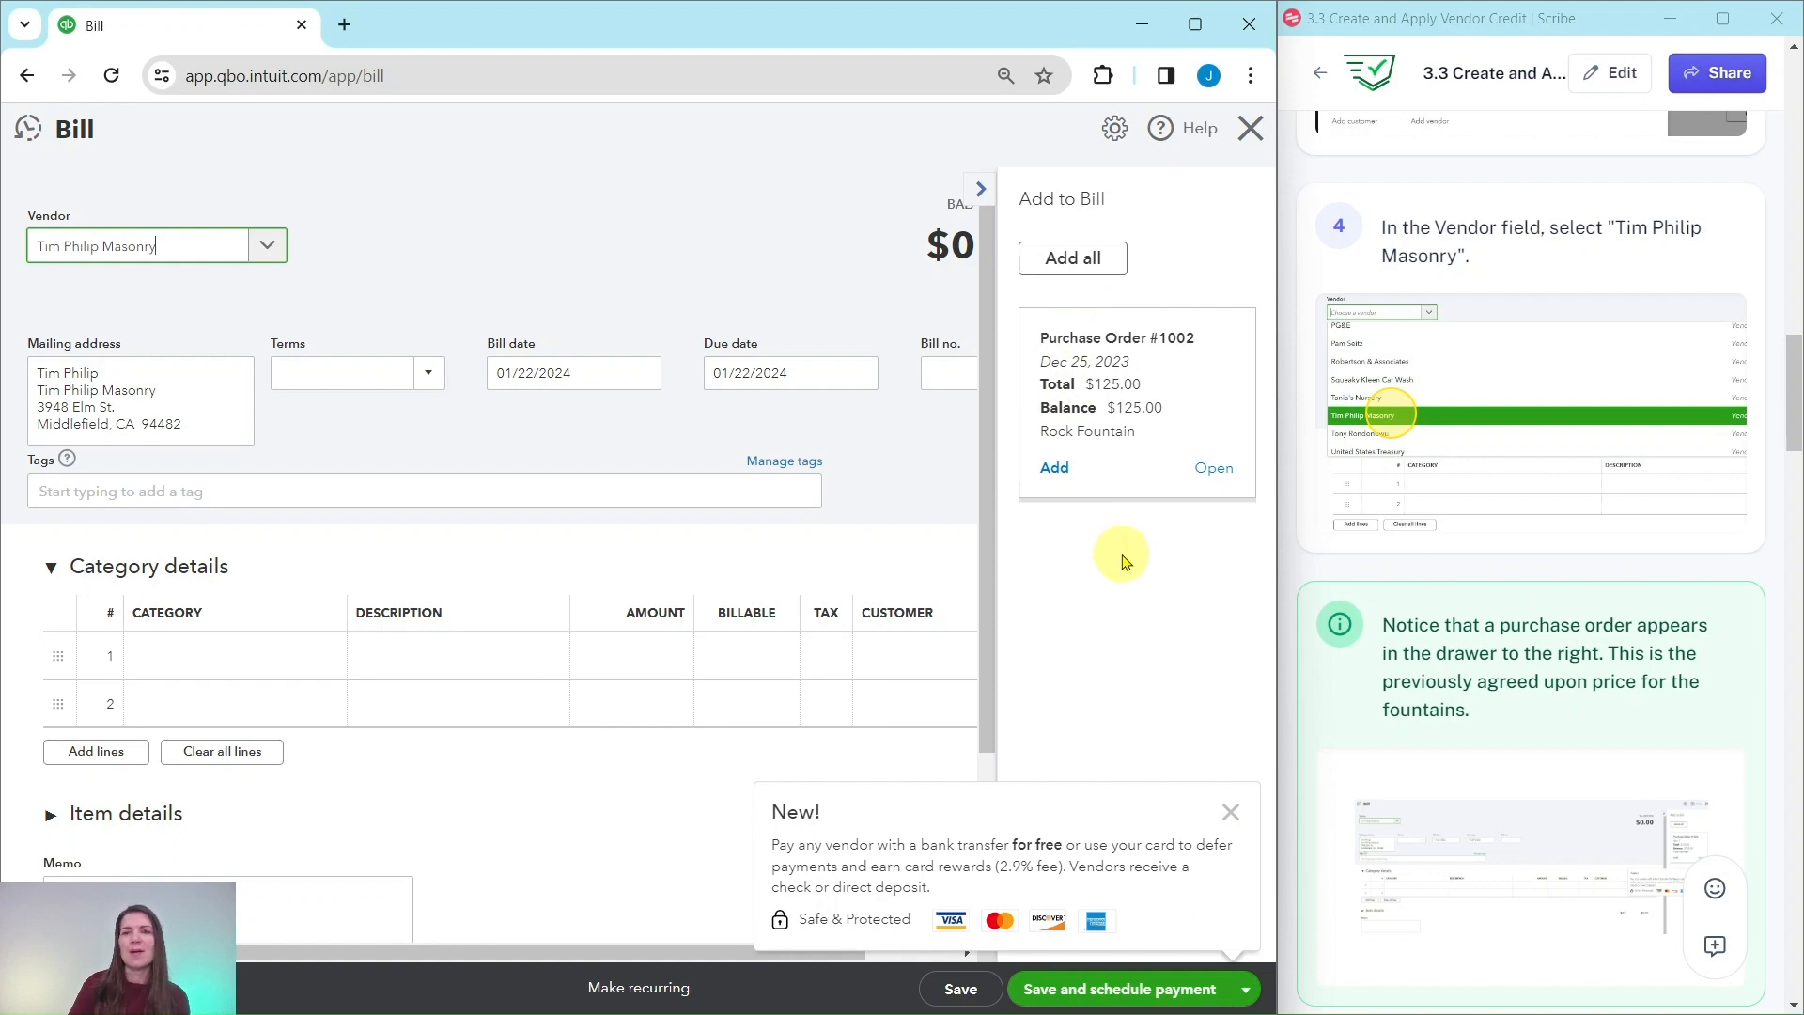
Step: Add the vendor's open Rock Fountain purchase order to the bill and dismiss the bank transfer promotion
{"action": "scroll", "coordinate": [1472, 526], "scroll_direction": "down", "scroll_amount": 7}
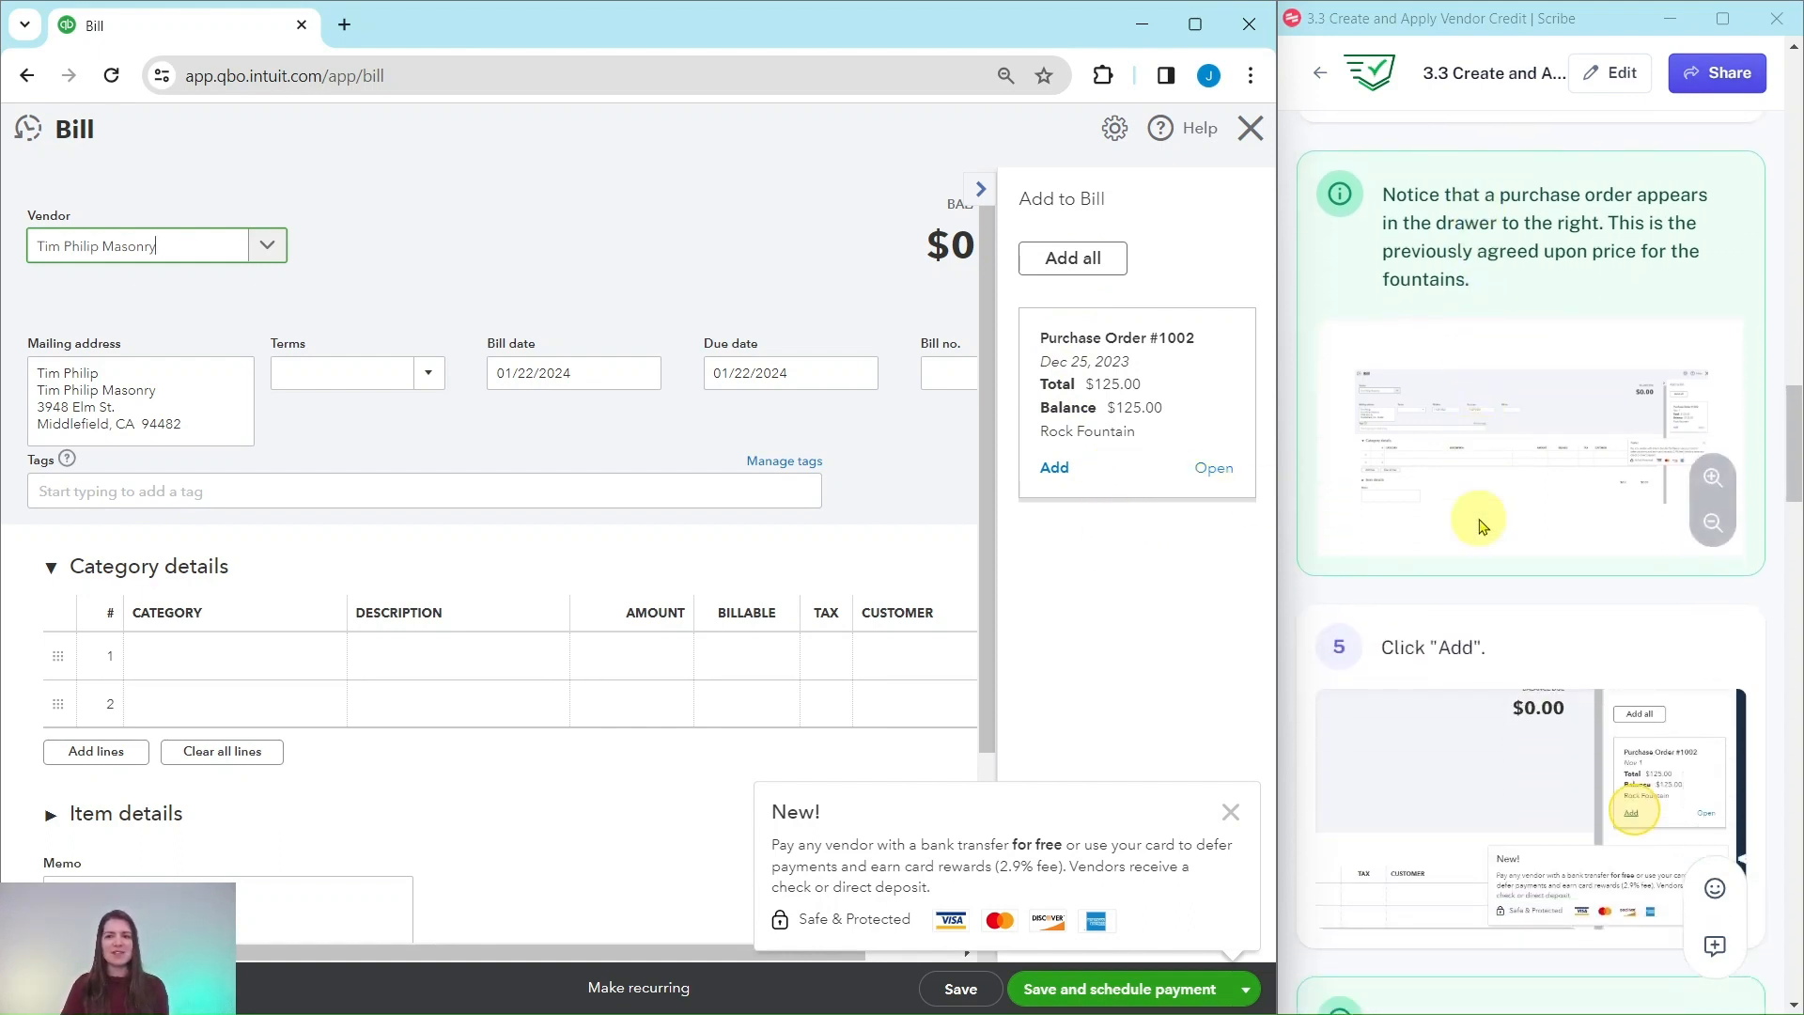
{"action": "scroll", "coordinate": [1483, 520], "scroll_direction": "down", "scroll_amount": 1}
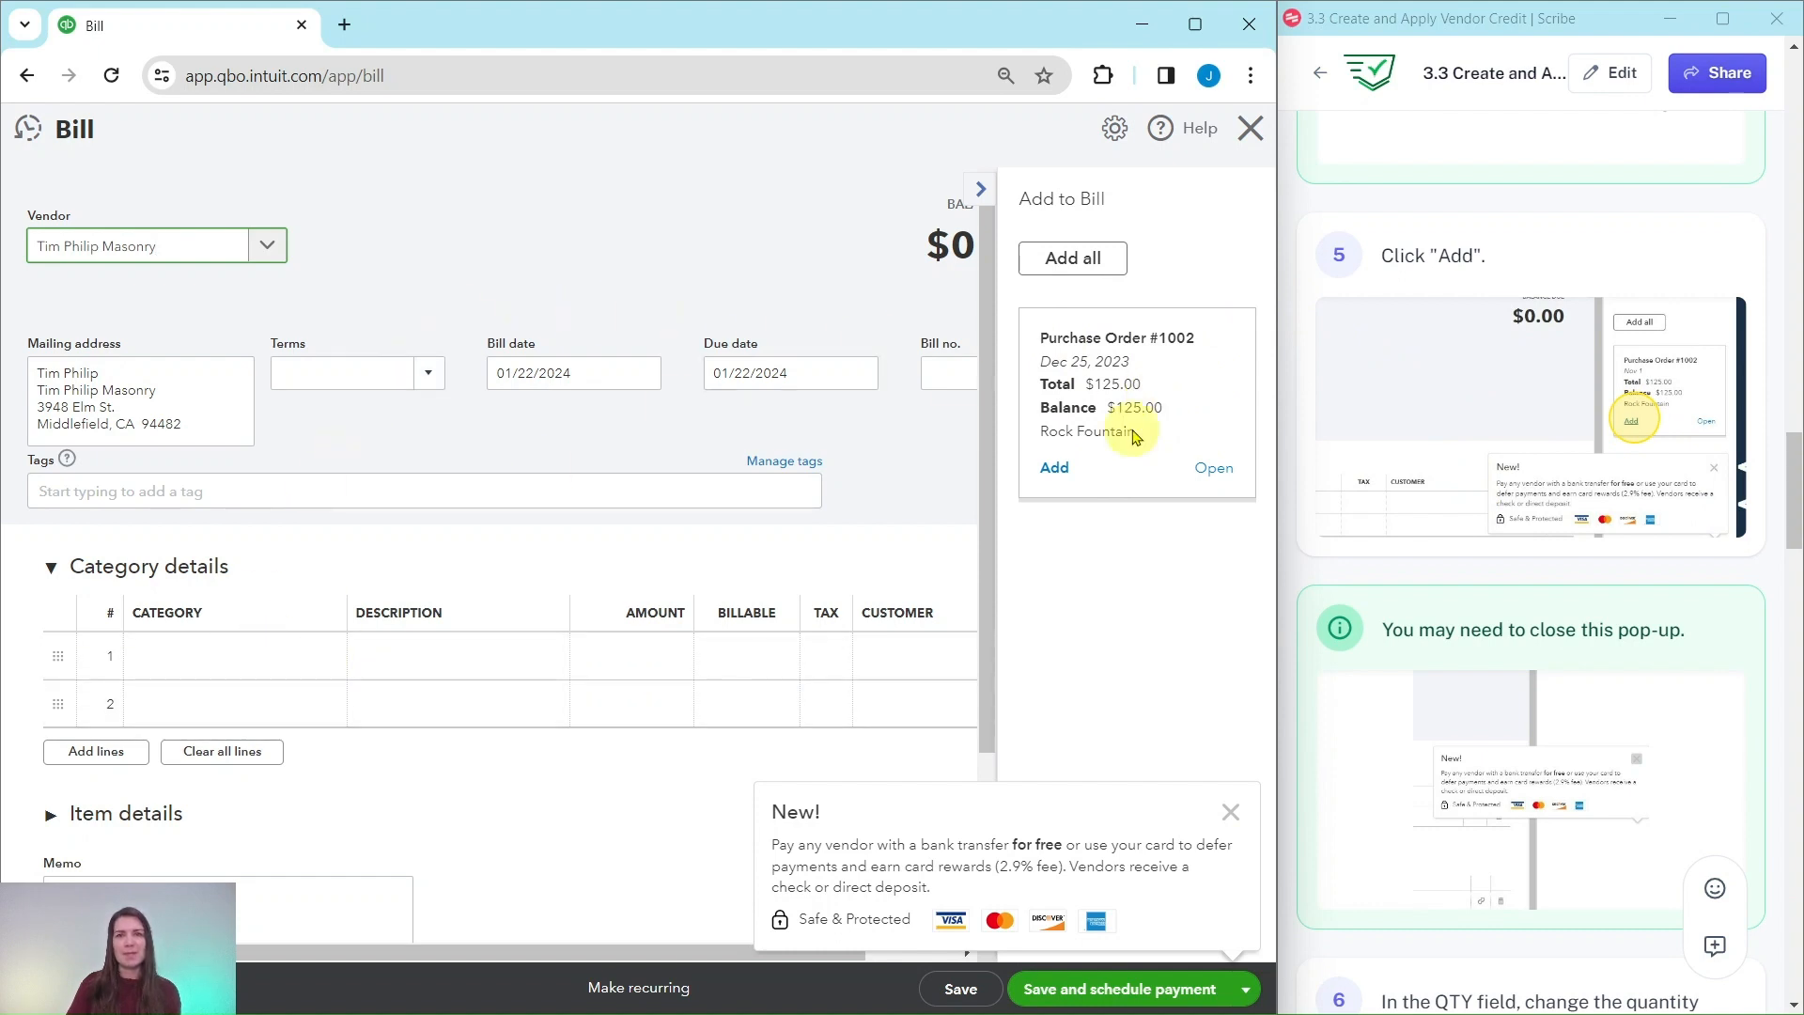
{"action": "left_click", "coordinate": [1053, 470]}
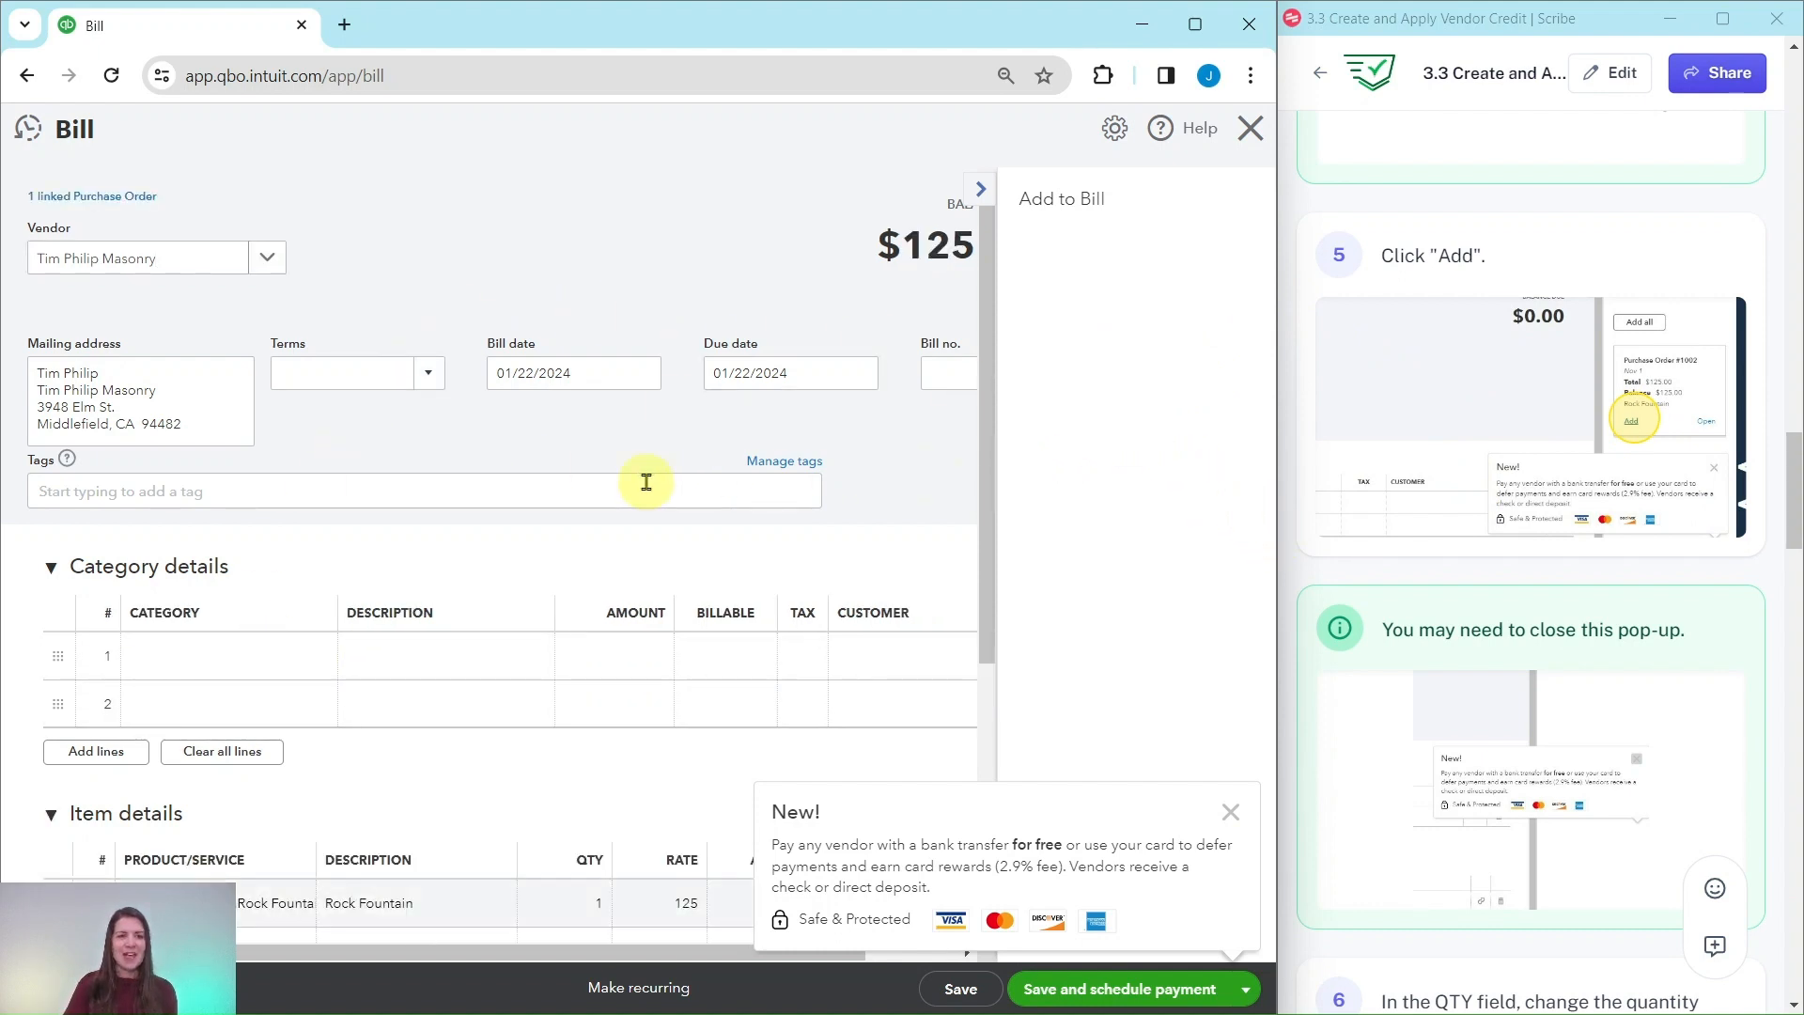
{"action": "scroll", "coordinate": [604, 479], "scroll_direction": "down", "scroll_amount": 4}
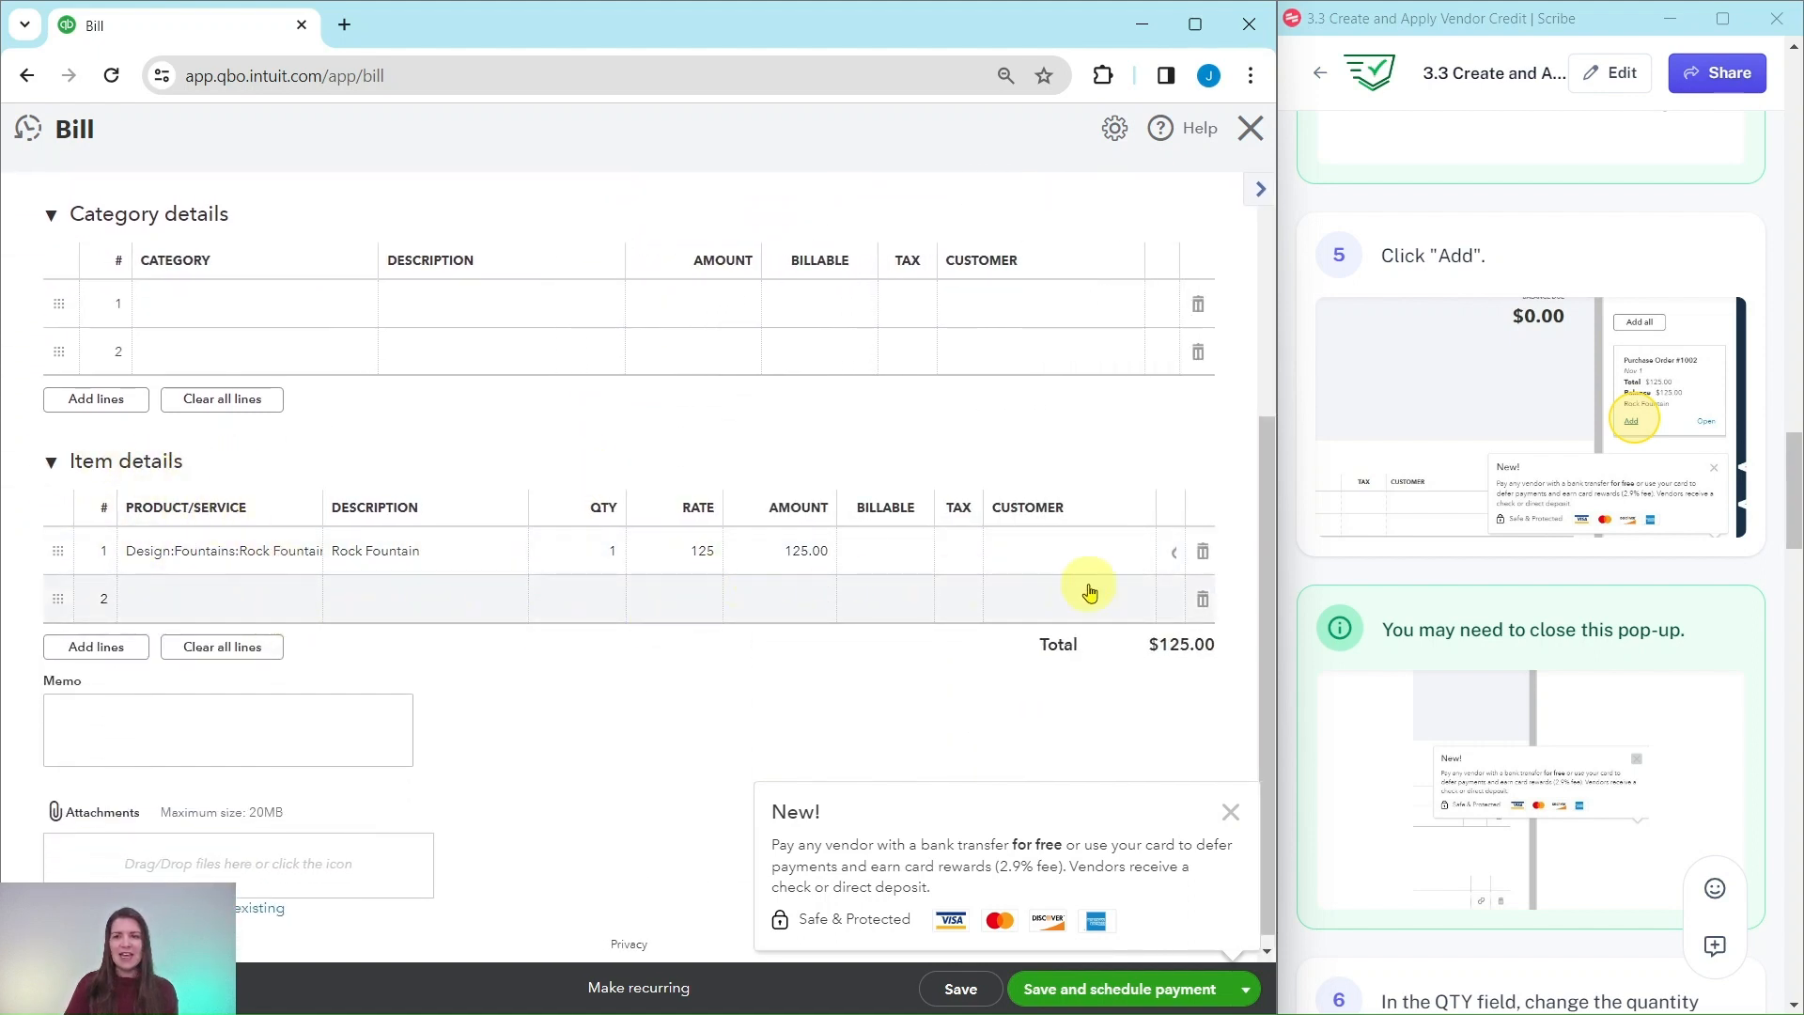
{"action": "left_click", "coordinate": [1231, 815]}
Step: Set the bill's Rock Fountain quantity to 10, then save and close the bill
{"action": "scroll", "coordinate": [1562, 675], "scroll_direction": "down", "scroll_amount": 4}
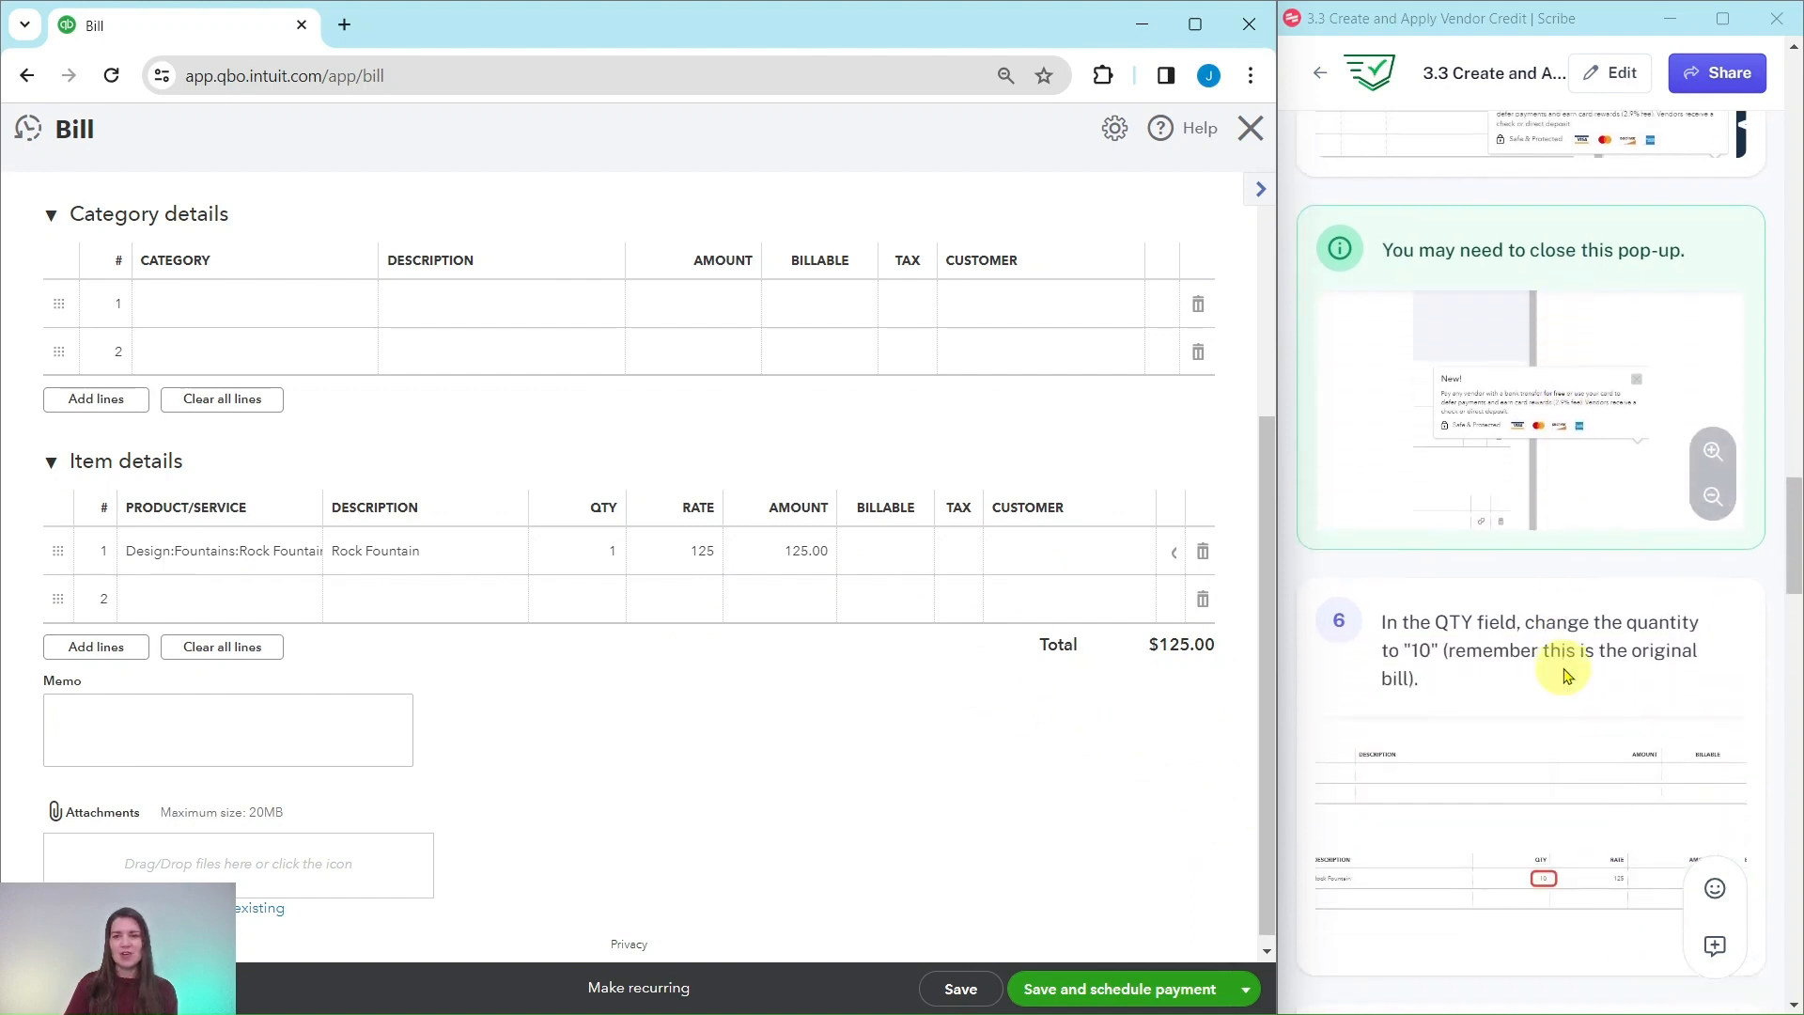
{"action": "scroll", "coordinate": [1565, 674], "scroll_direction": "down", "scroll_amount": 3}
{"action": "scroll", "coordinate": [1557, 676], "scroll_direction": "down", "scroll_amount": 1}
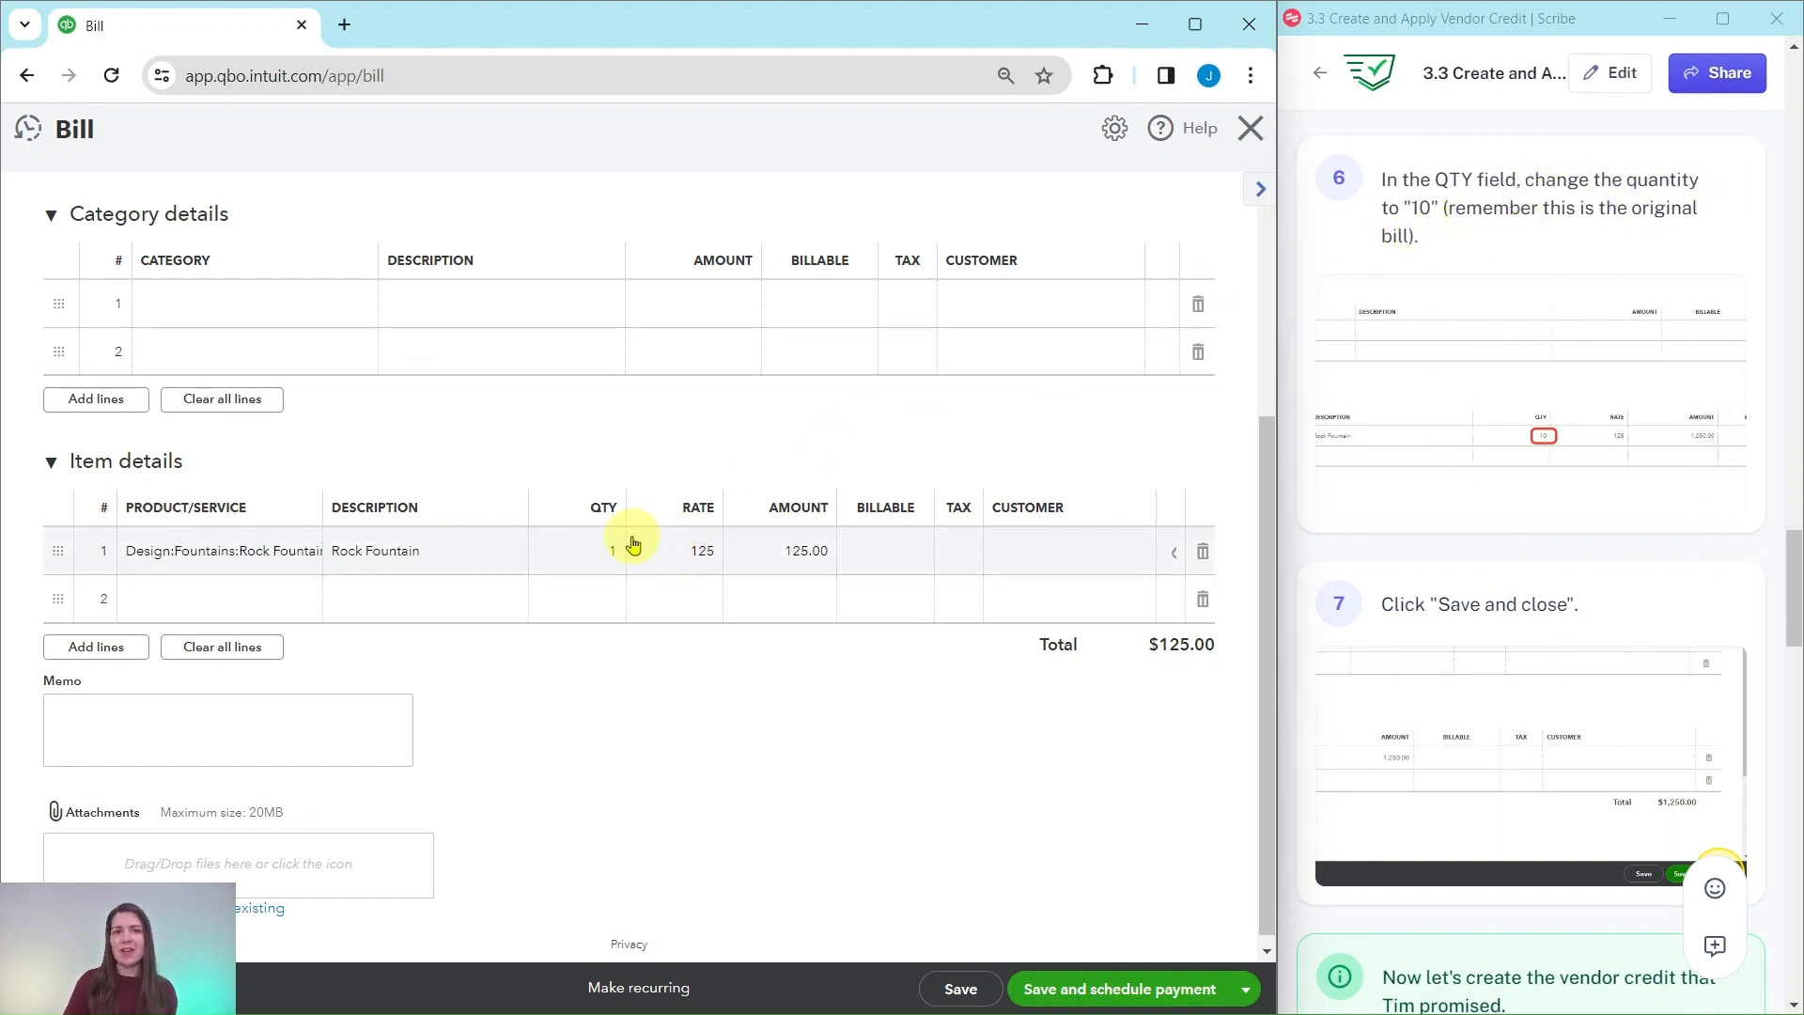
{"action": "left_click", "coordinate": [611, 557]}
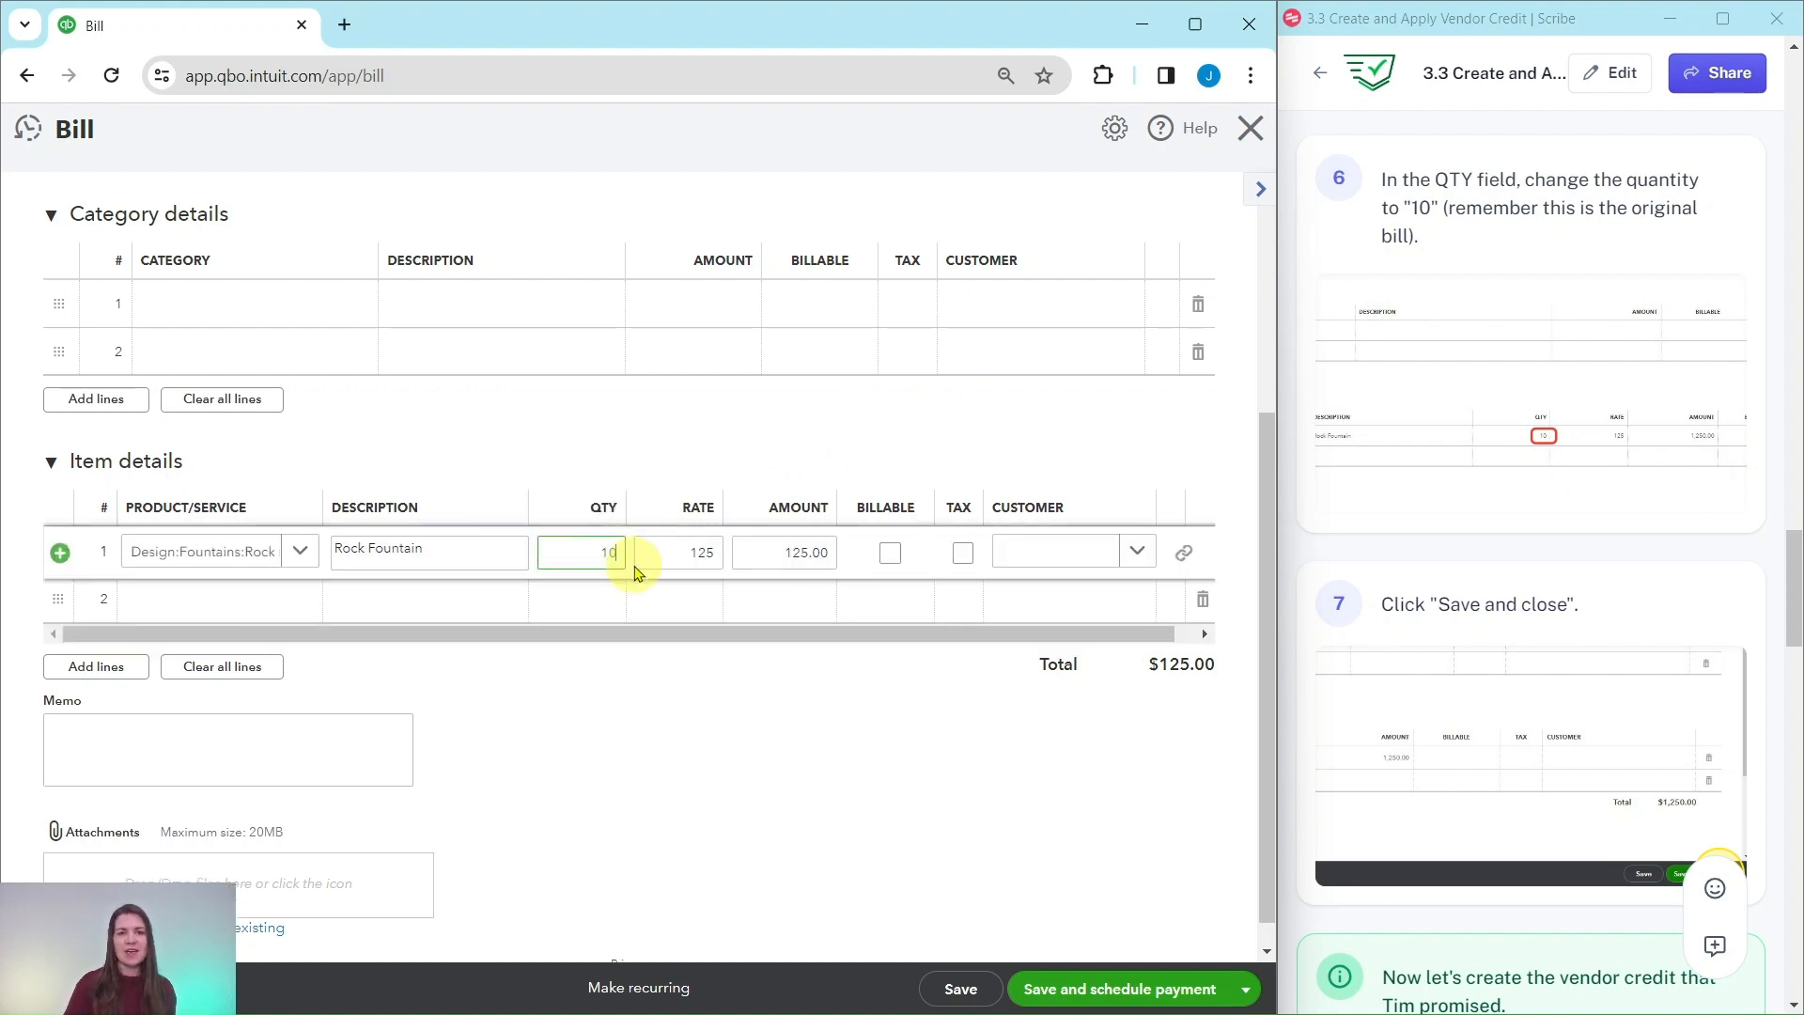
{"action": "left_click", "coordinate": [657, 706]}
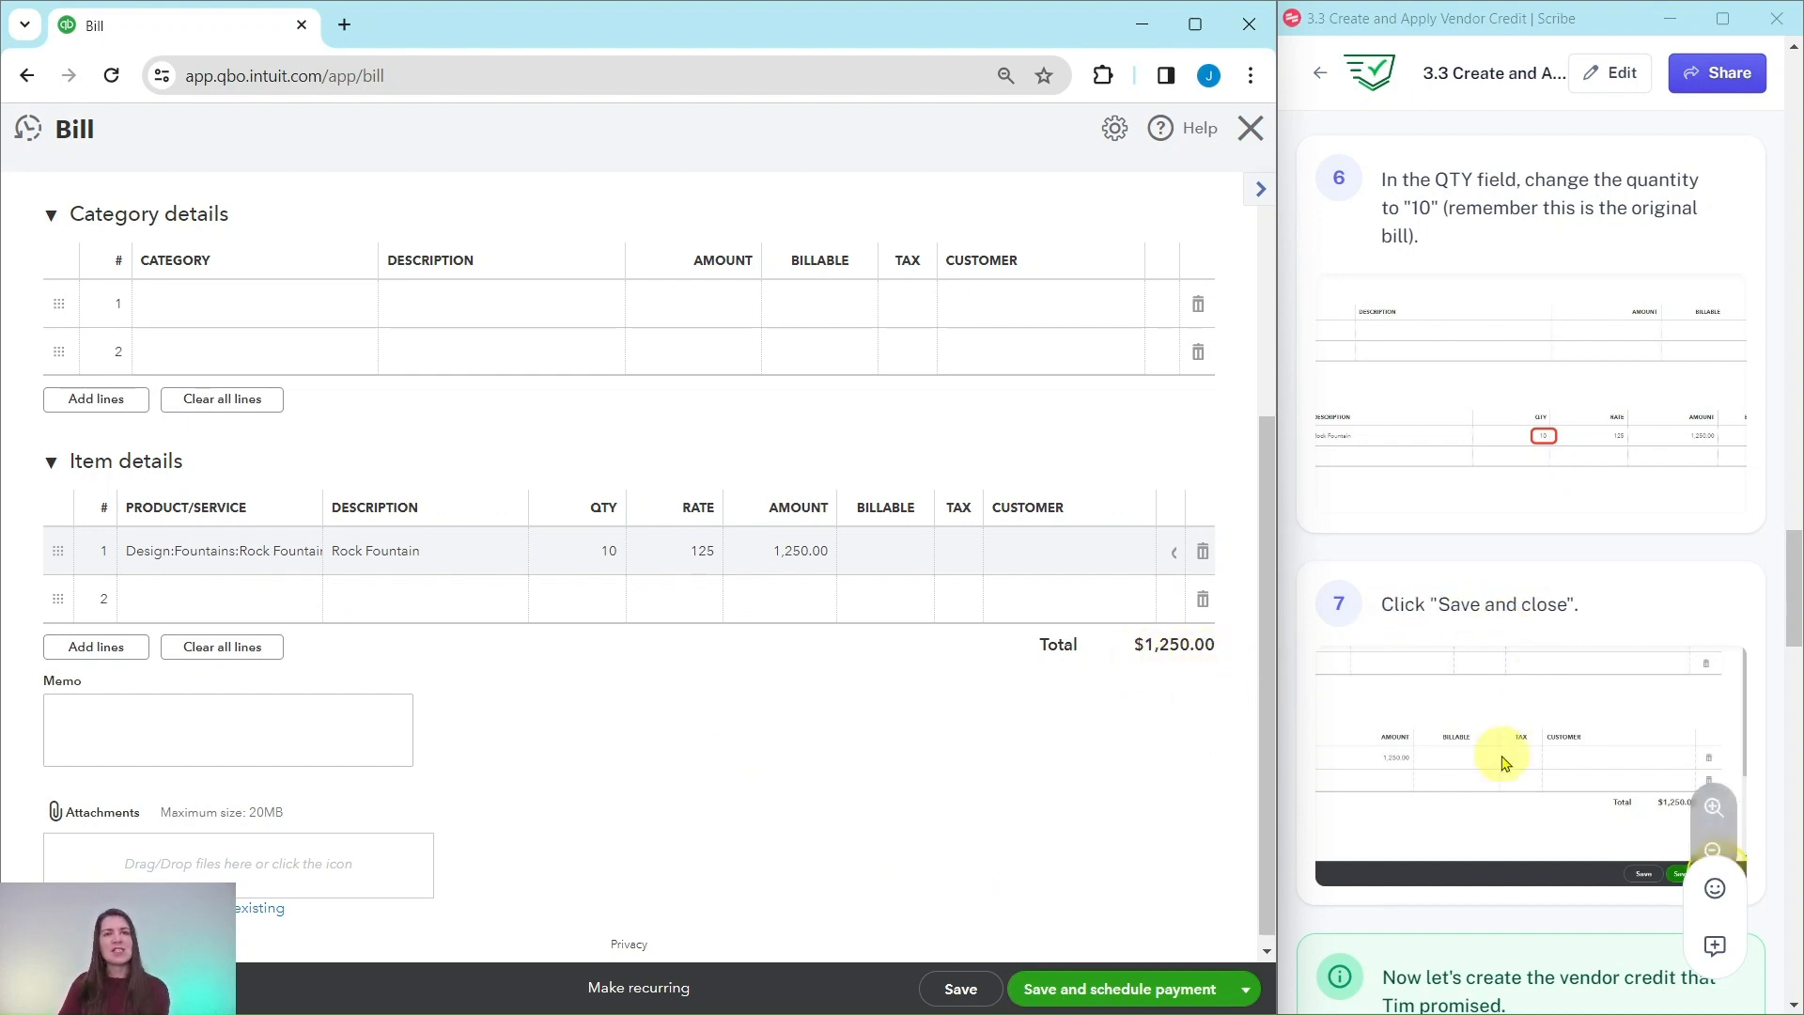
{"action": "left_click", "coordinate": [1246, 992]}
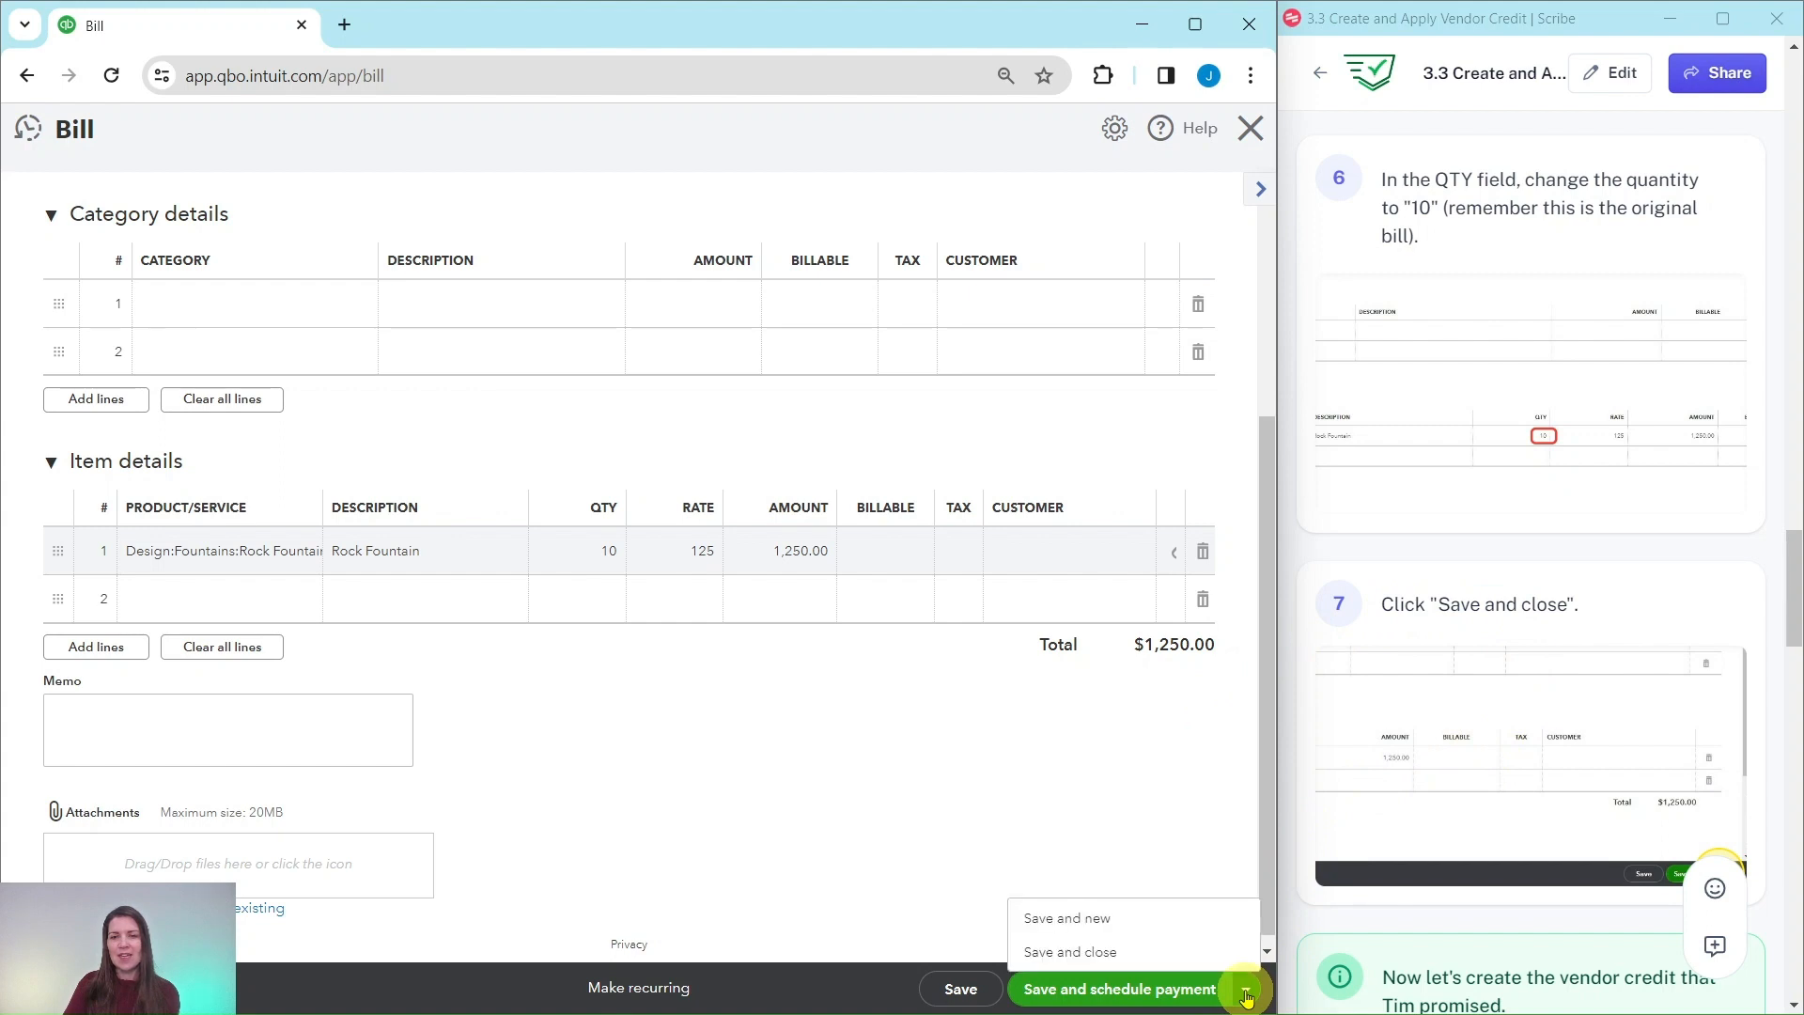
{"action": "left_click", "coordinate": [1072, 955]}
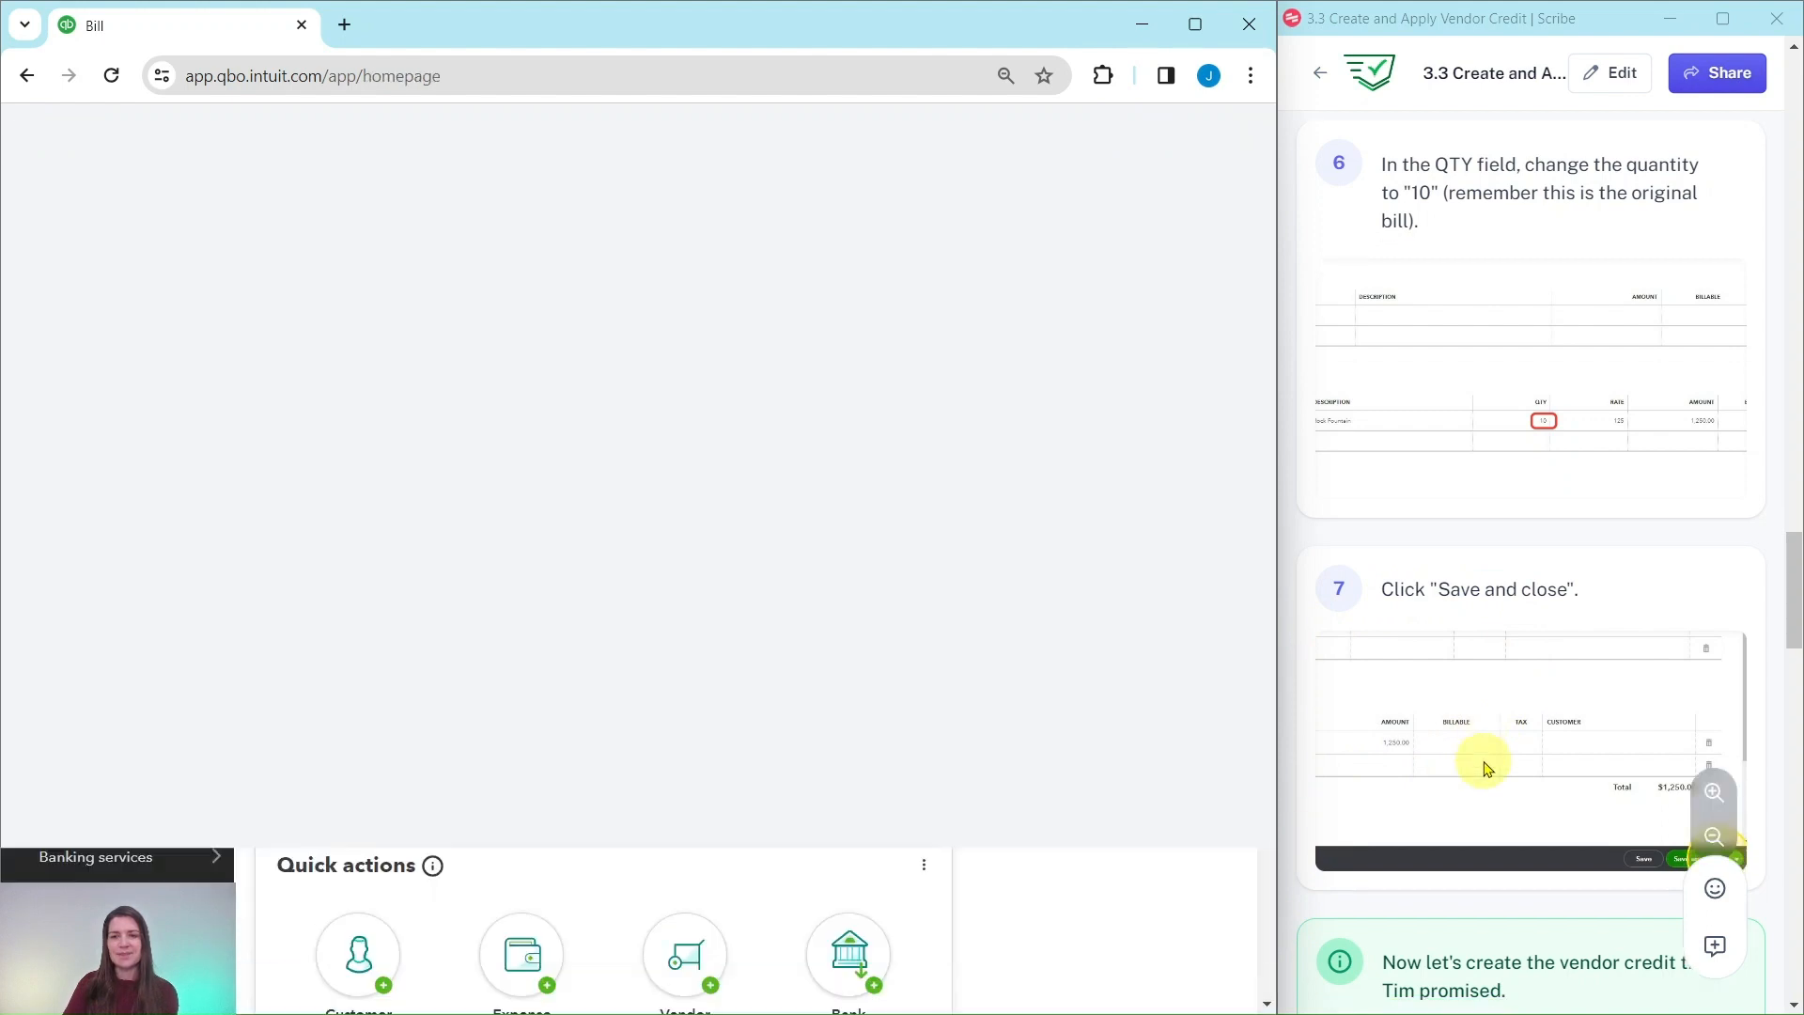
Step: Start a new vendor credit following the exercise instructions
{"action": "scroll", "coordinate": [1487, 769], "scroll_direction": "down", "scroll_amount": 5}
{"action": "scroll", "coordinate": [1487, 769], "scroll_direction": "down", "scroll_amount": 2}
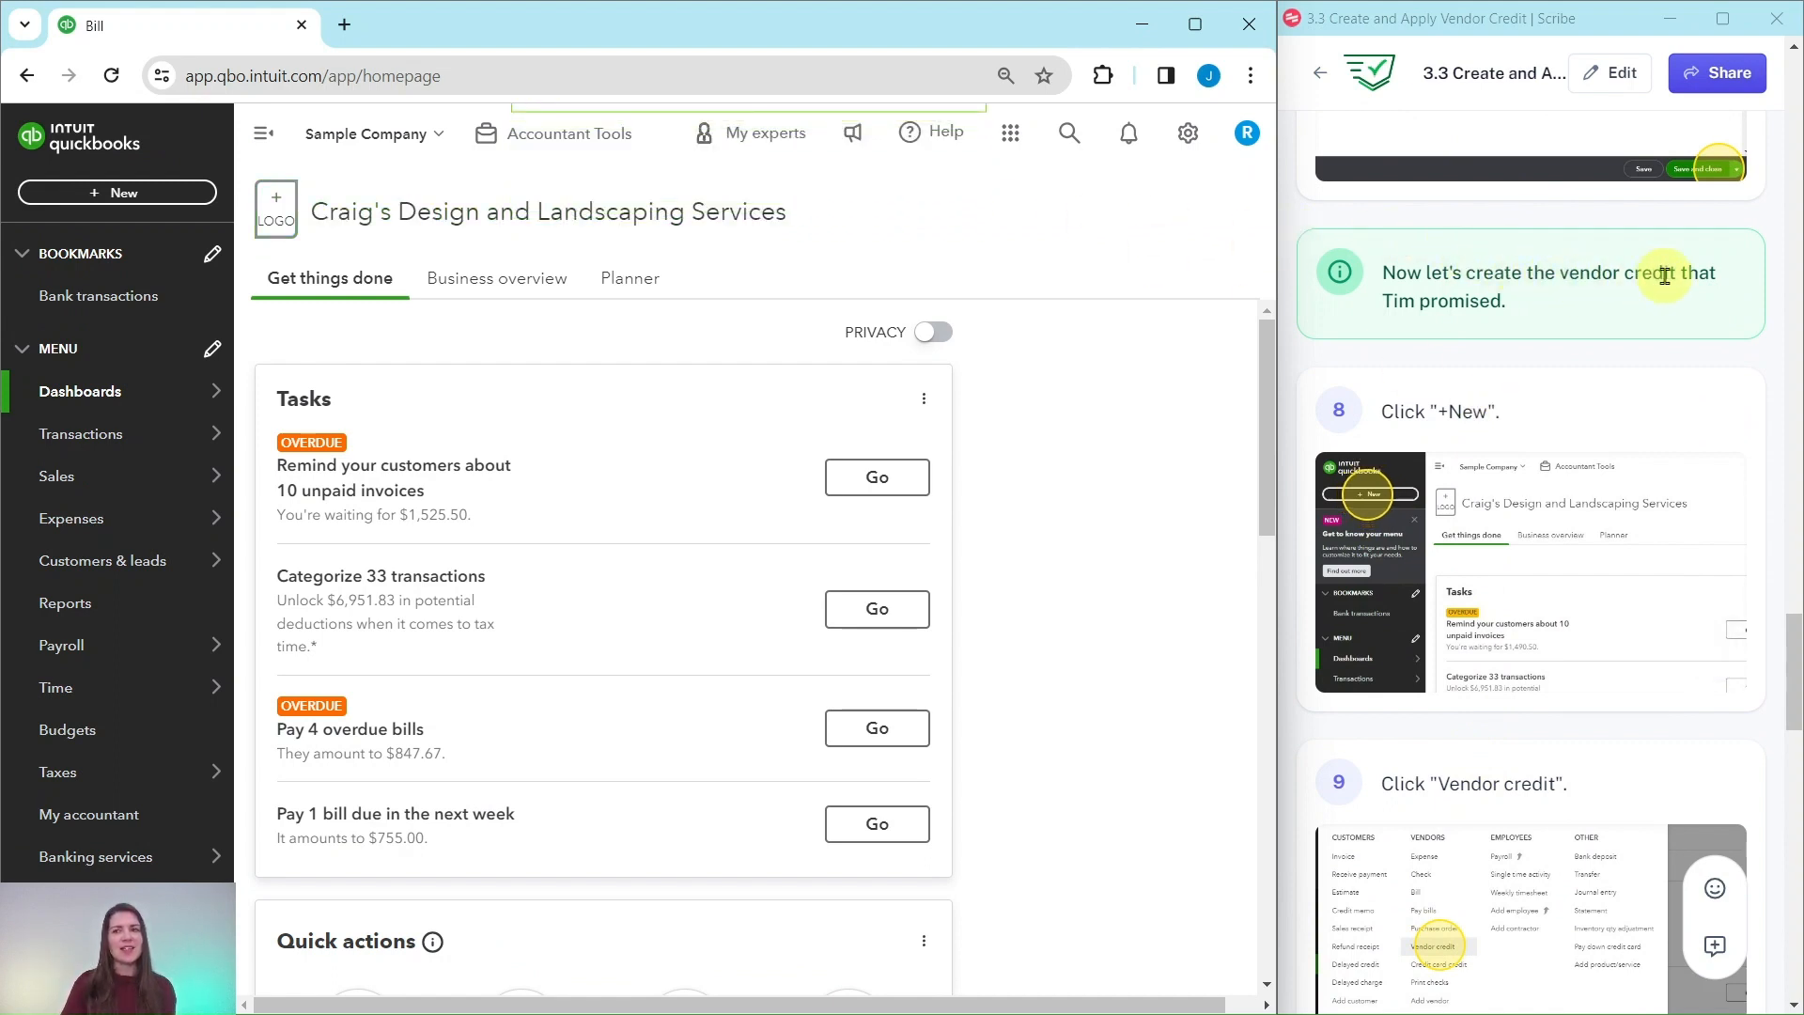
{"action": "scroll", "coordinate": [1468, 295], "scroll_direction": "down", "scroll_amount": 2}
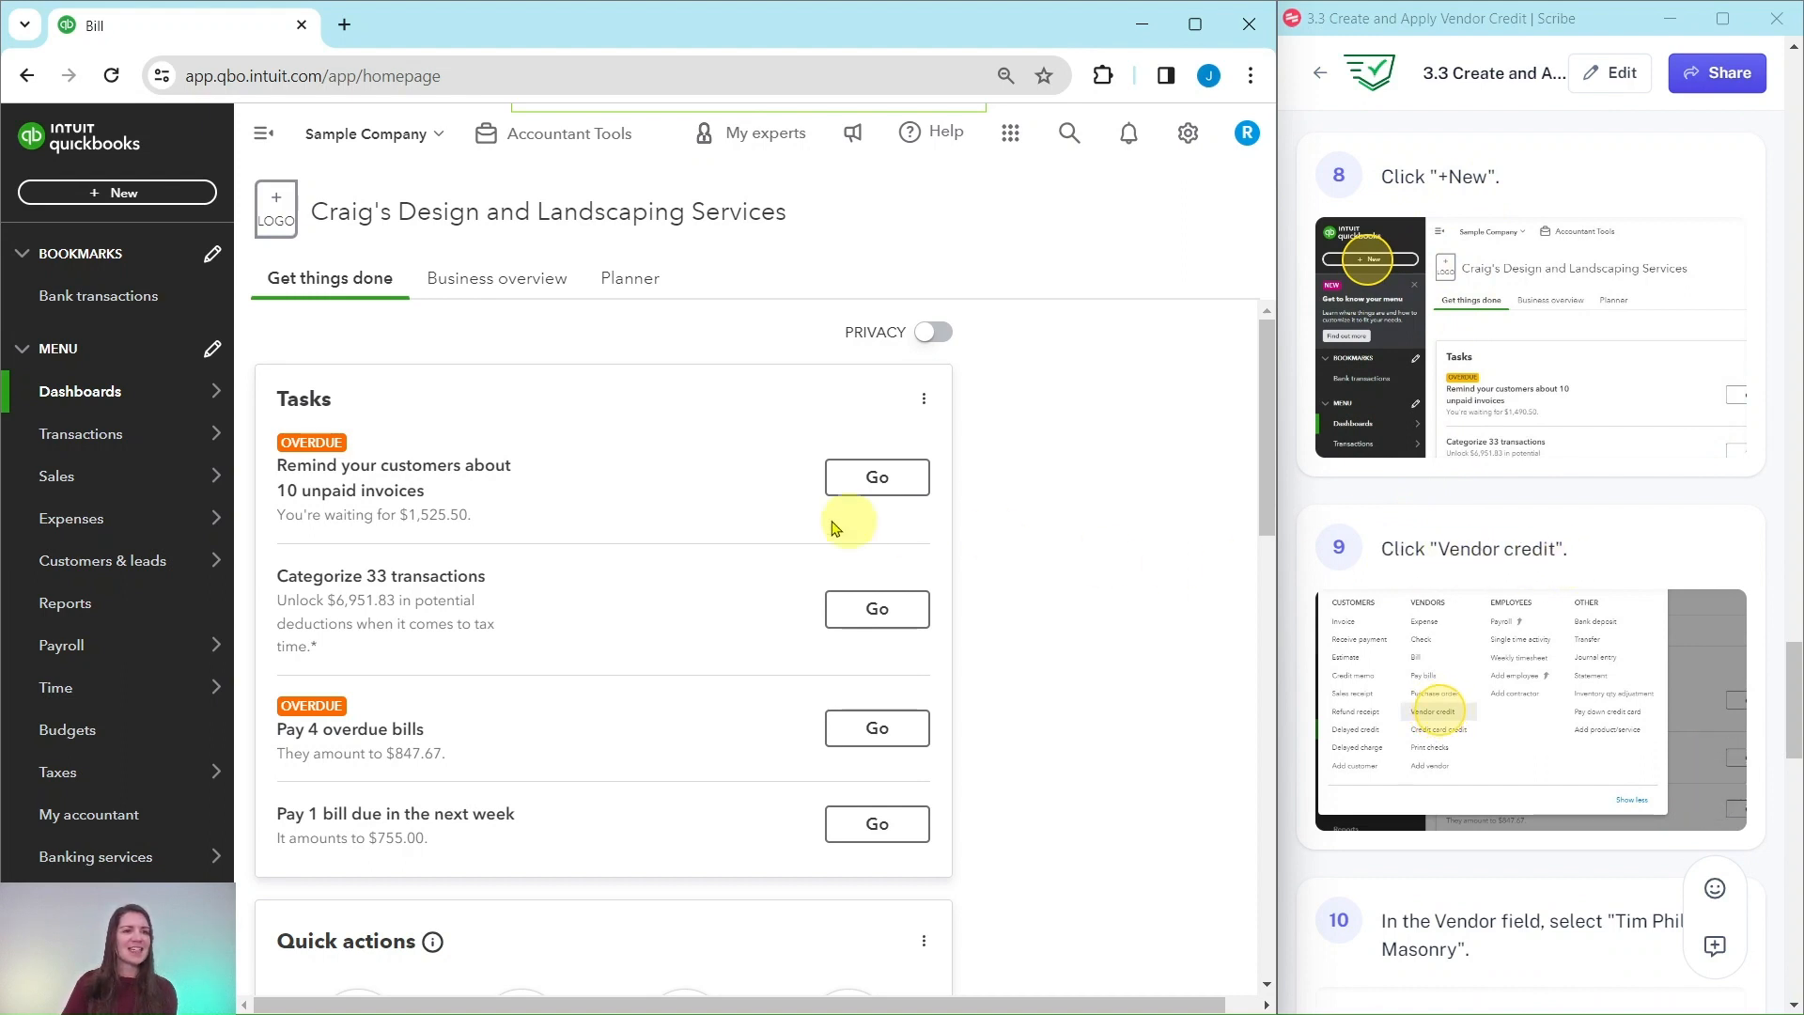
{"action": "left_click", "coordinate": [110, 195]}
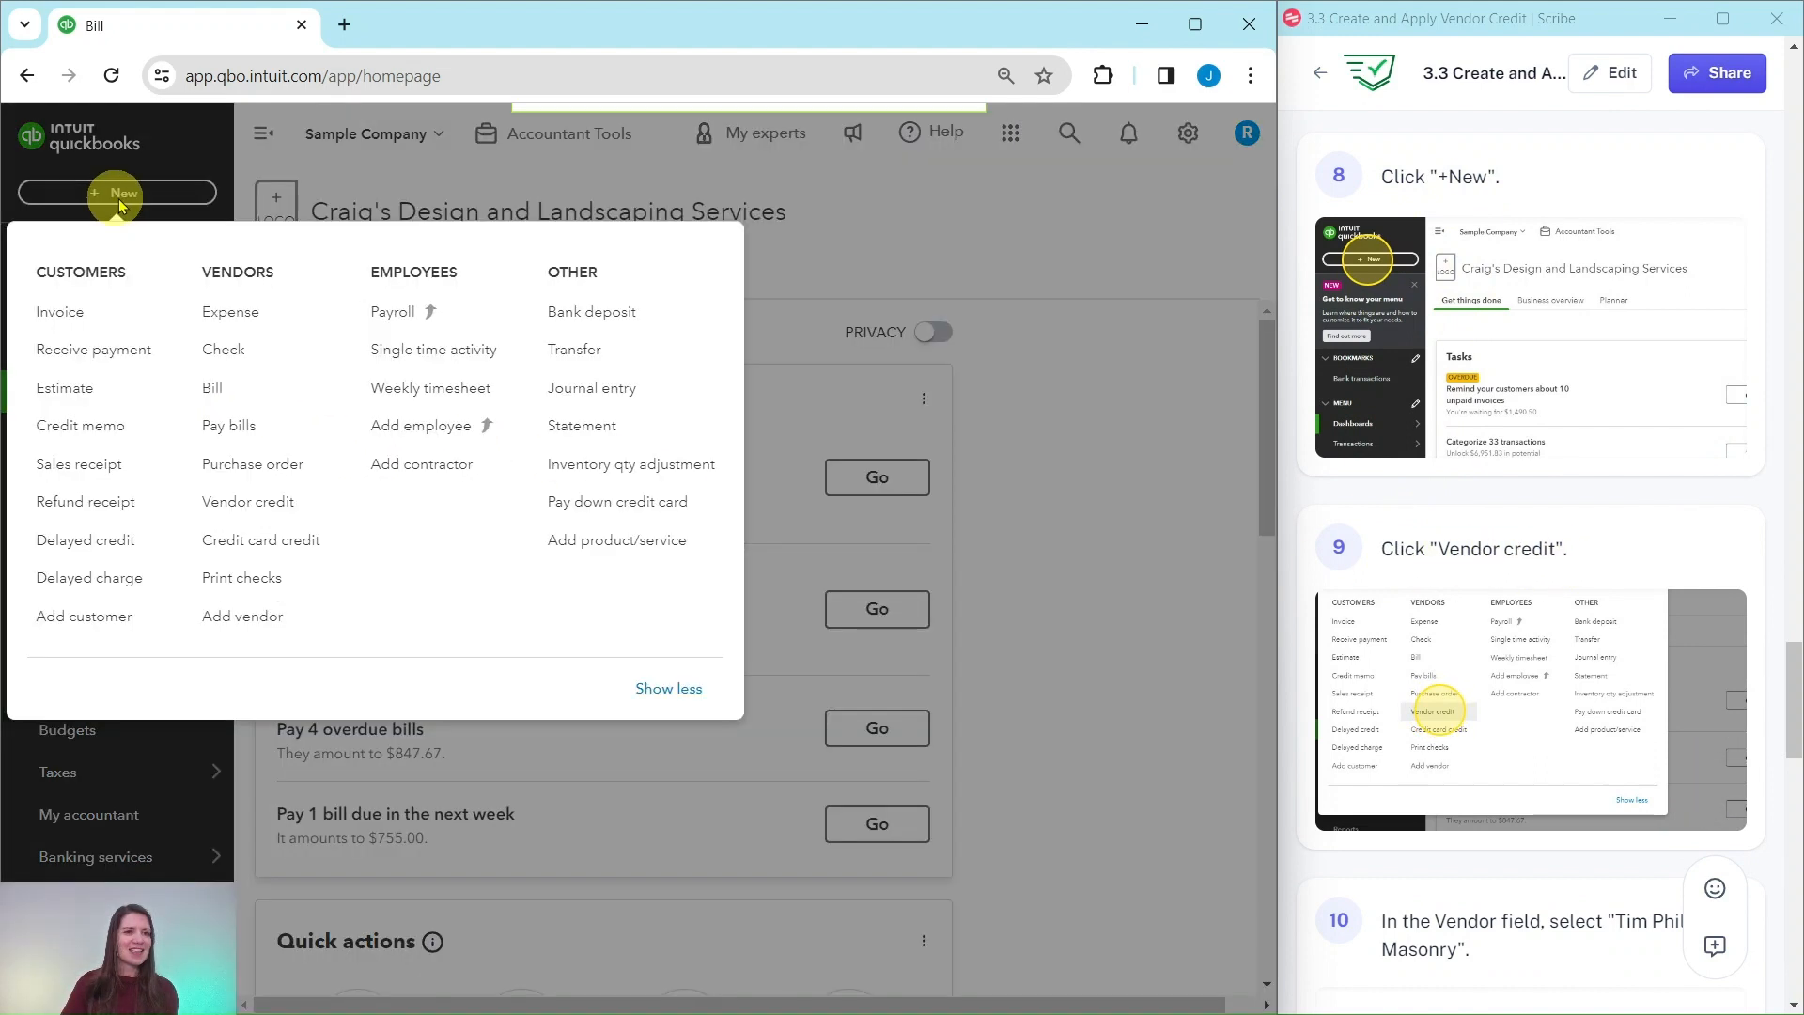
{"action": "left_click", "coordinate": [245, 503]}
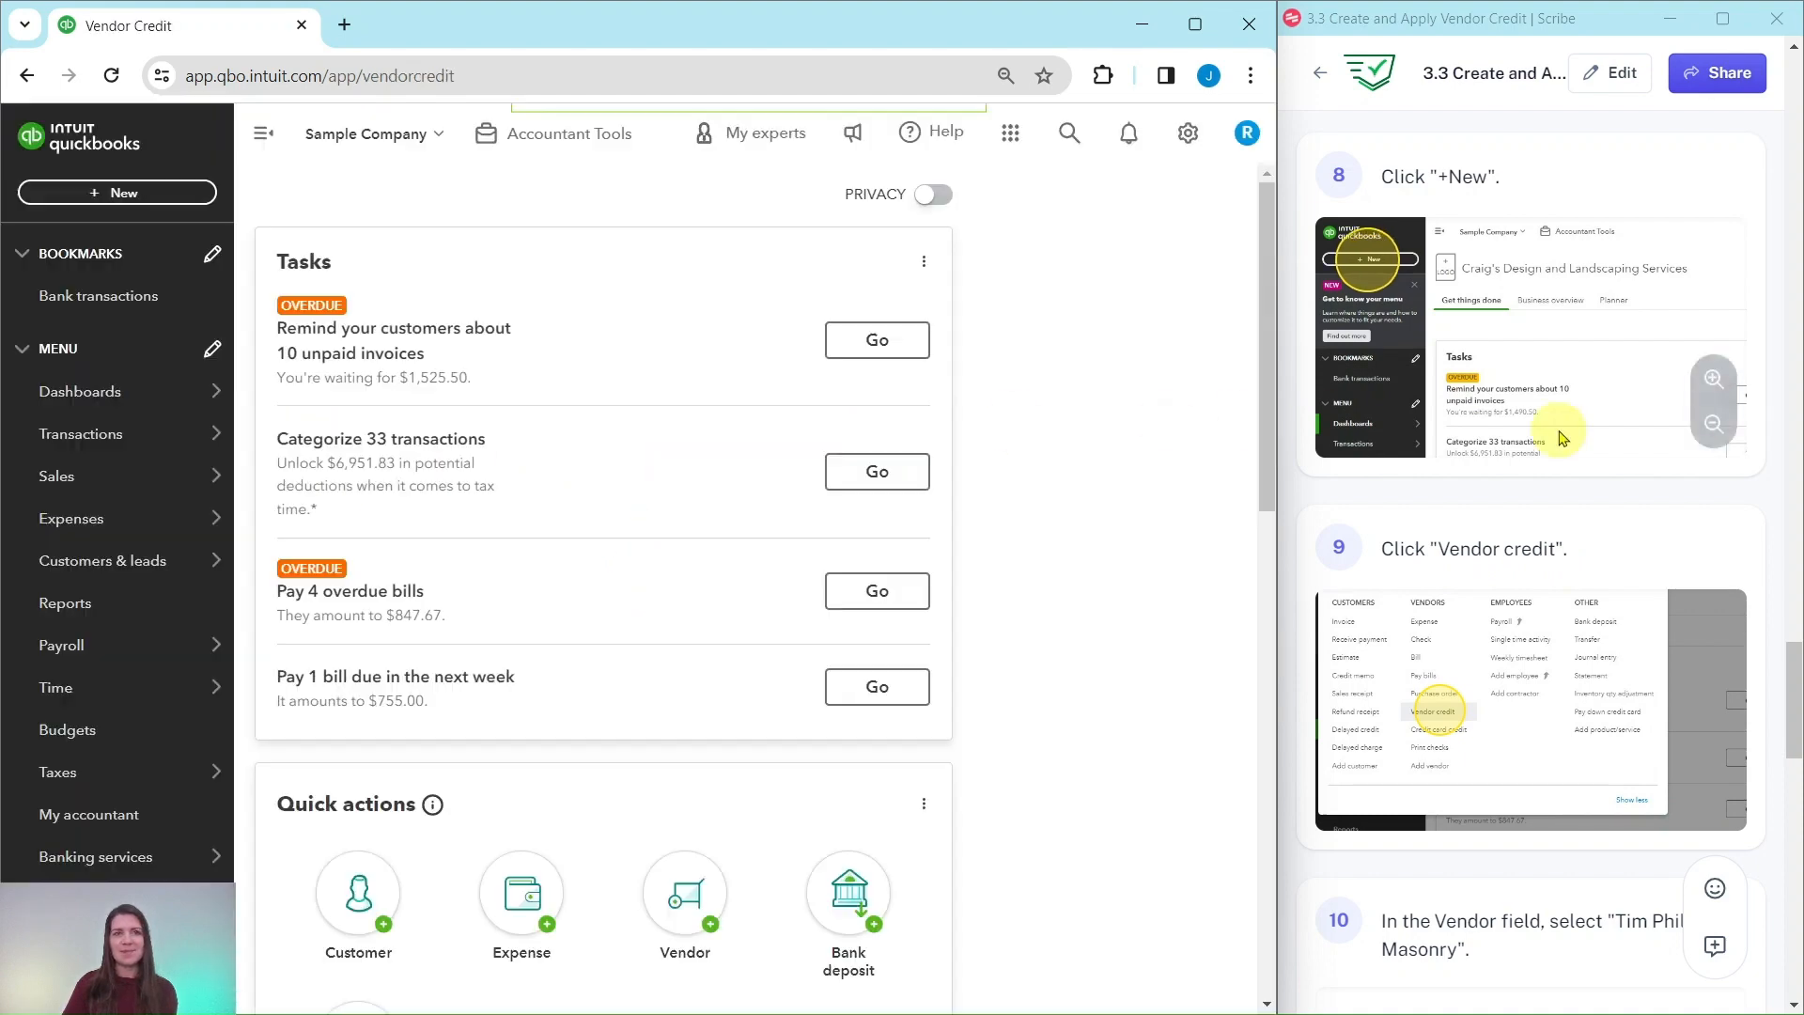
Step: Find and select Tim Philip Masonry as the vendor on the vendor credit
{"action": "scroll", "coordinate": [1560, 427], "scroll_direction": "down", "scroll_amount": 1}
{"action": "scroll", "coordinate": [1555, 435], "scroll_direction": "down", "scroll_amount": 5}
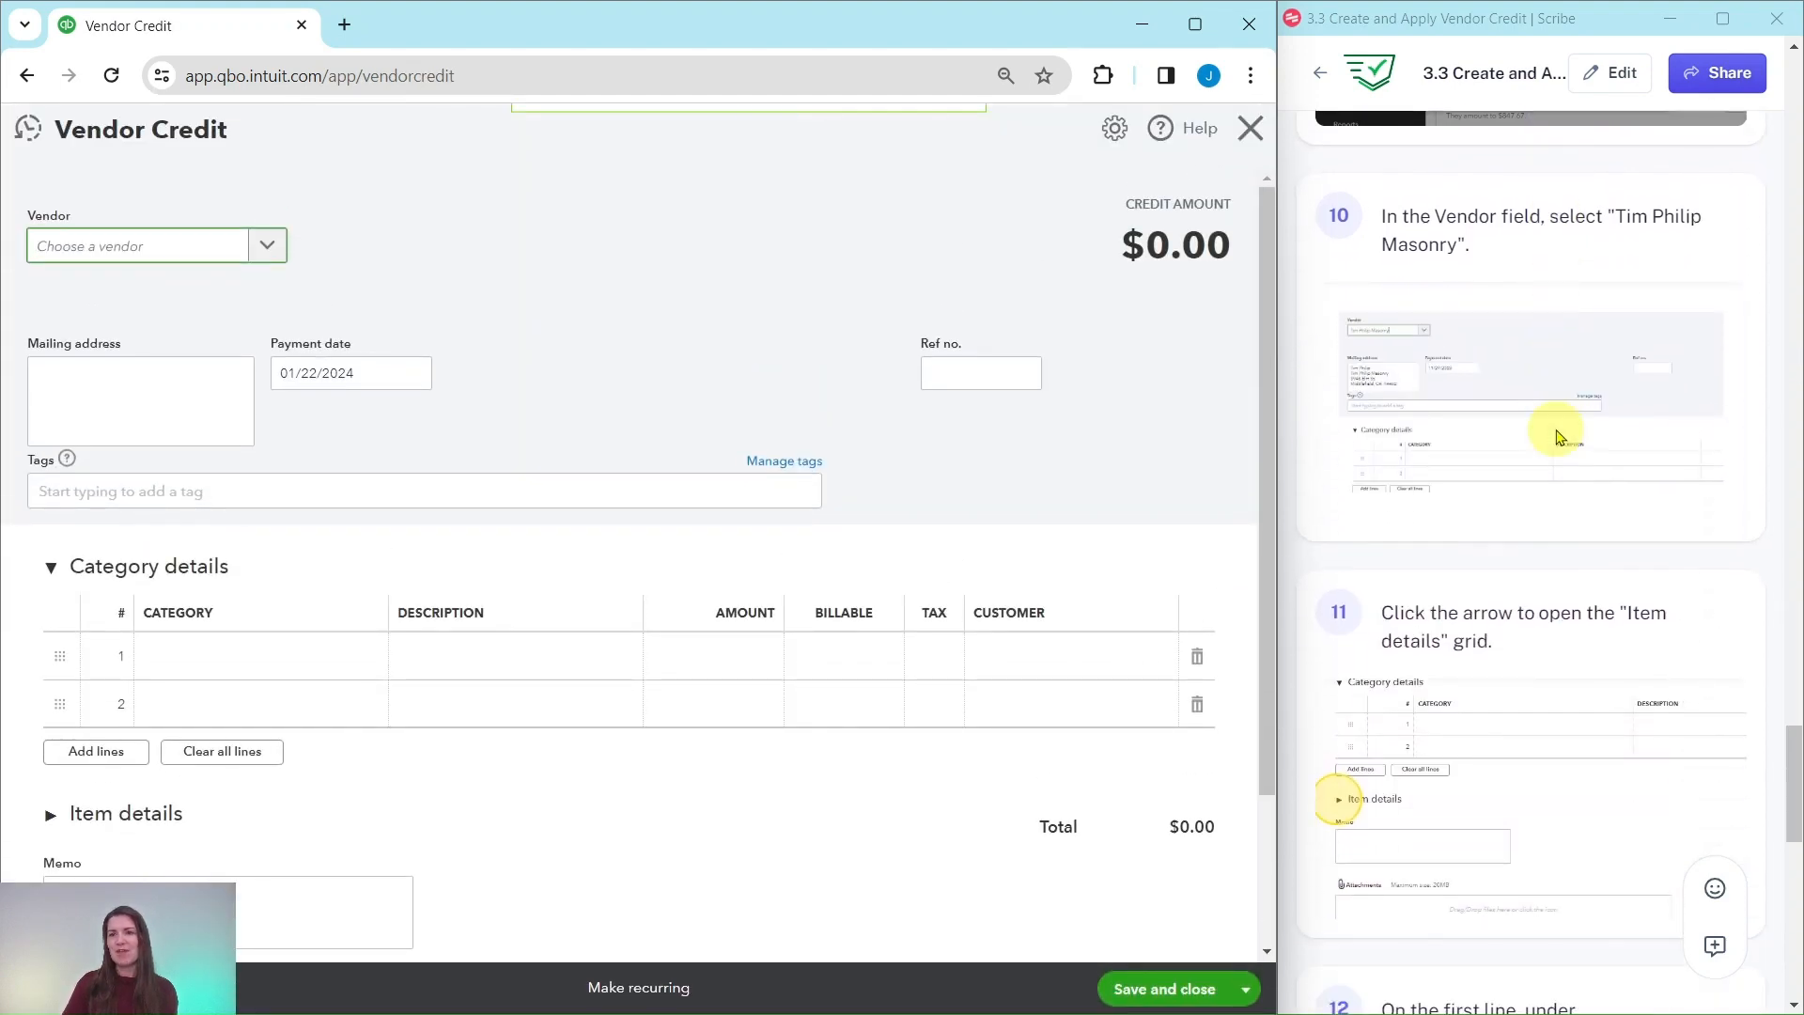
{"action": "left_click", "coordinate": [266, 247]}
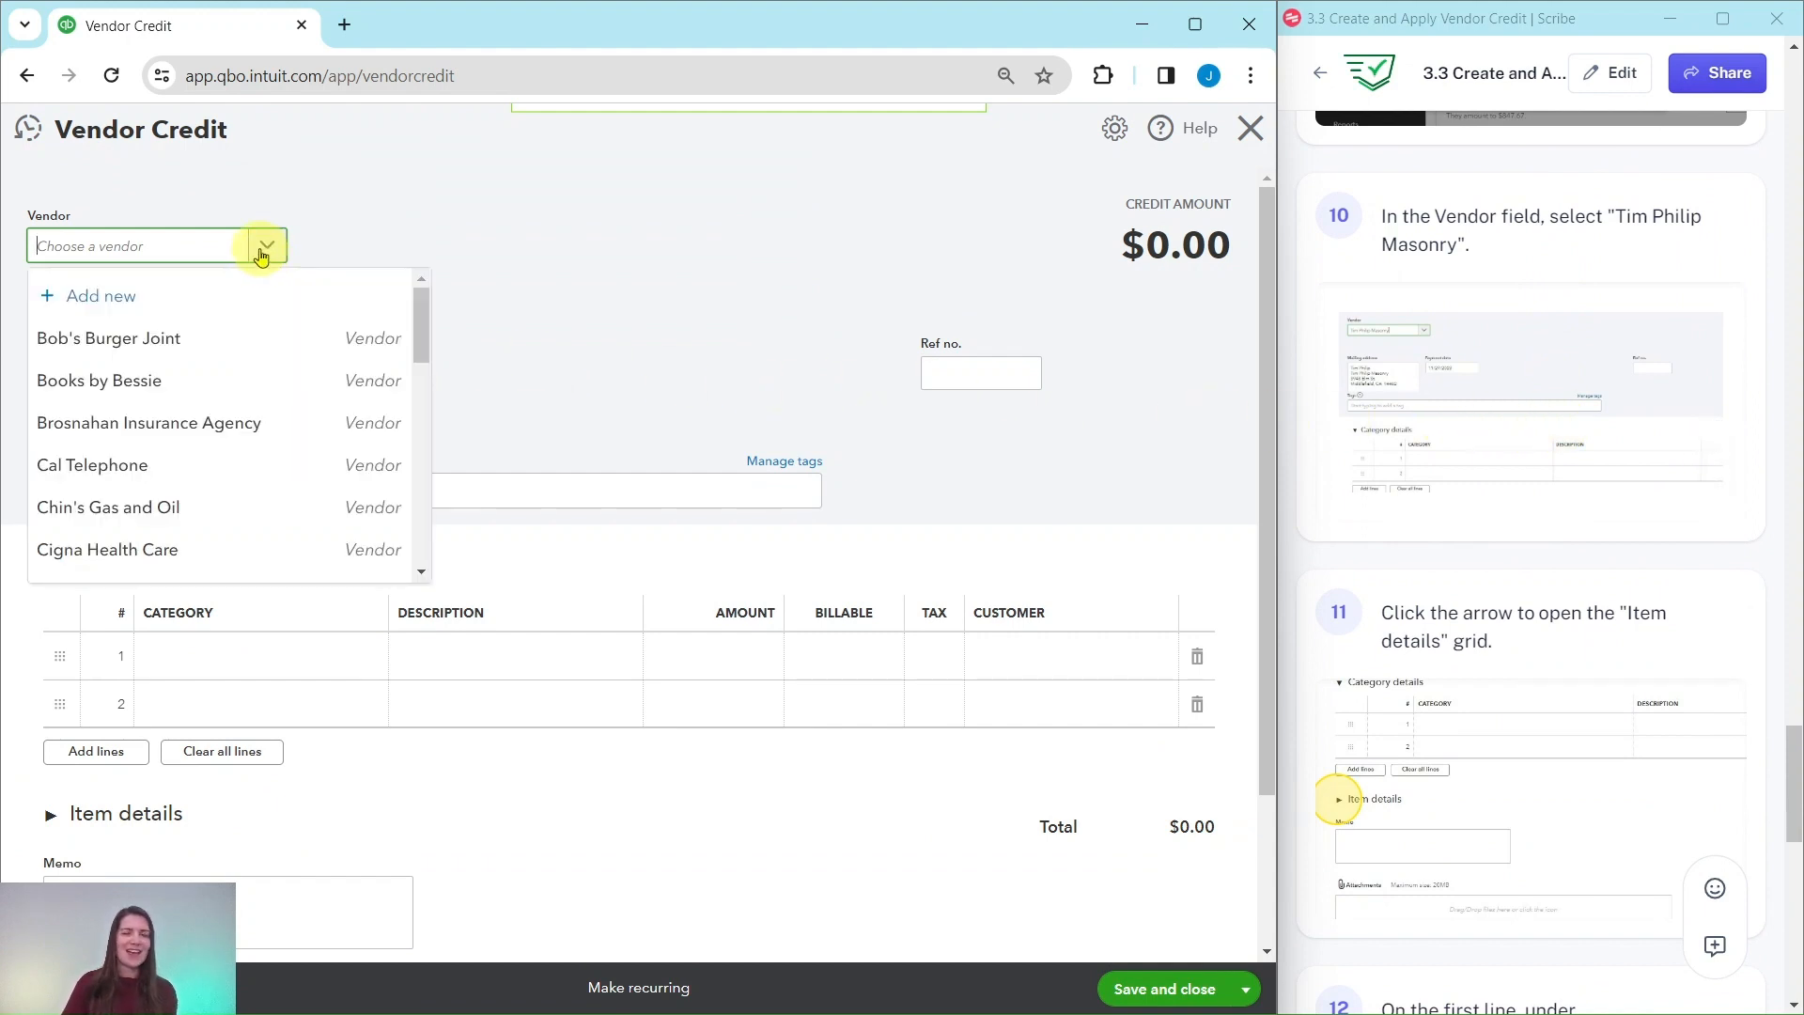
{"action": "left_click", "coordinate": [192, 256]}
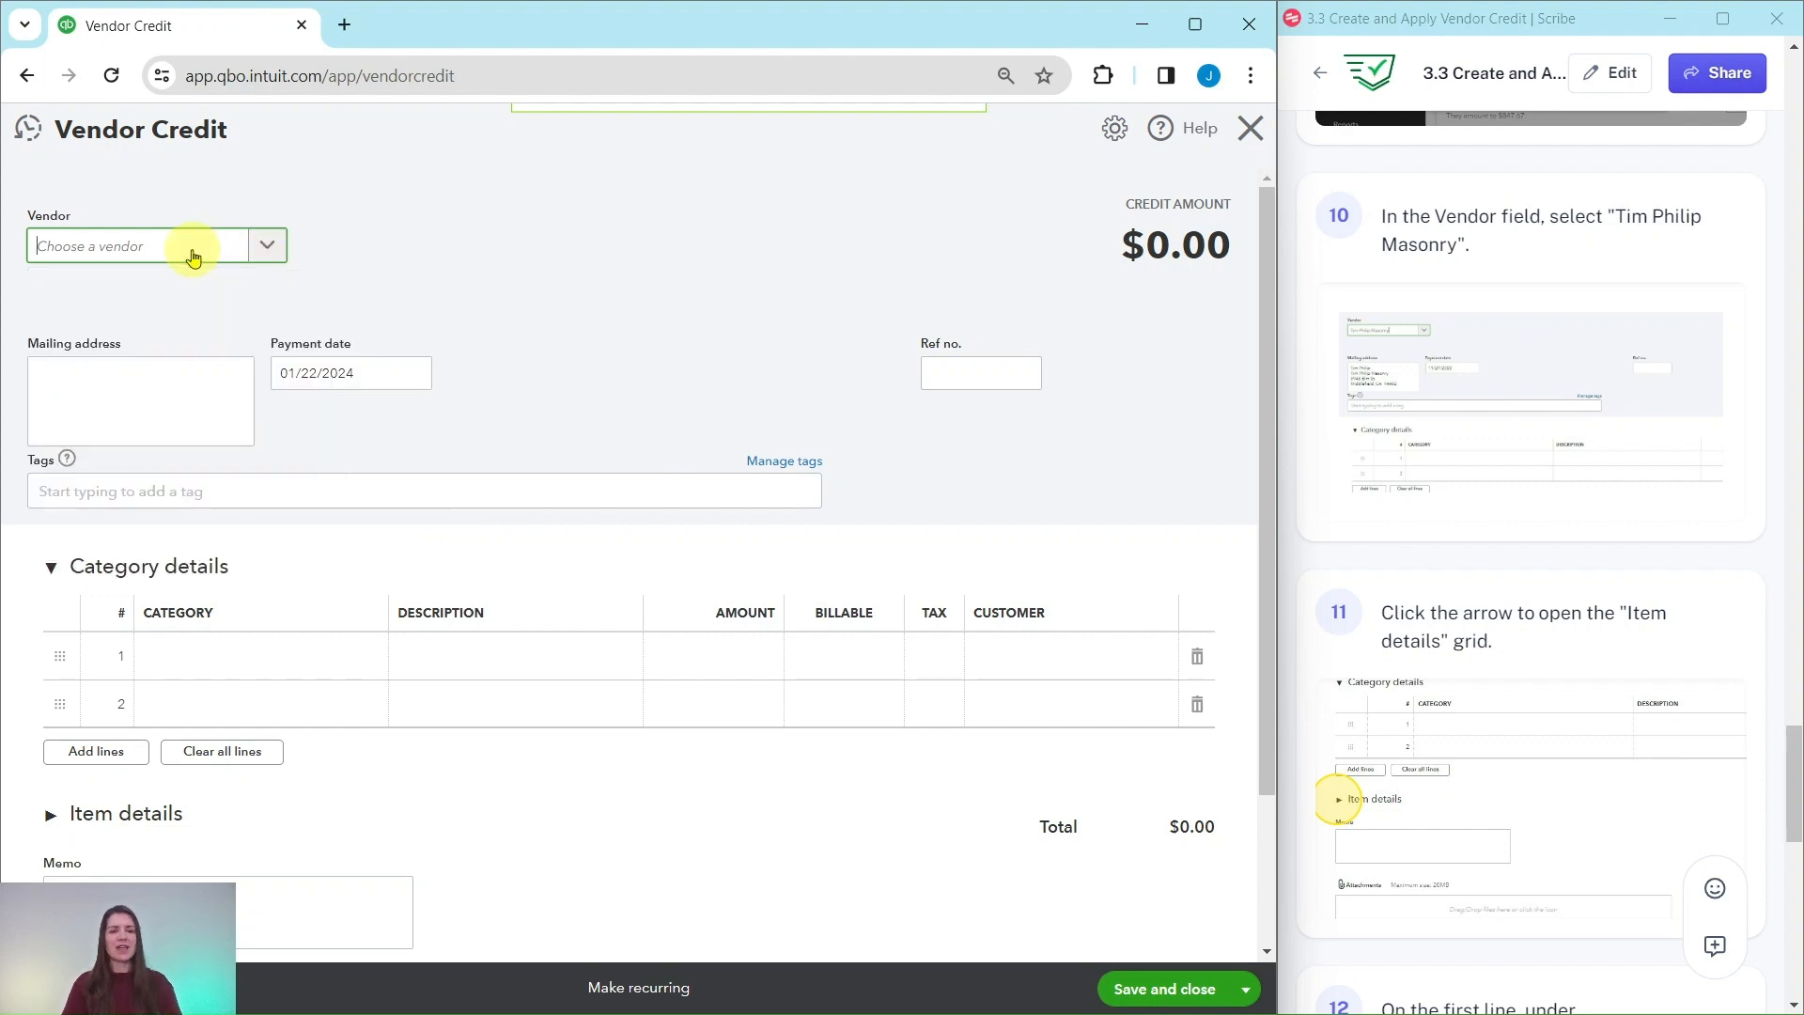
{"action": "type", "text": "tim"}
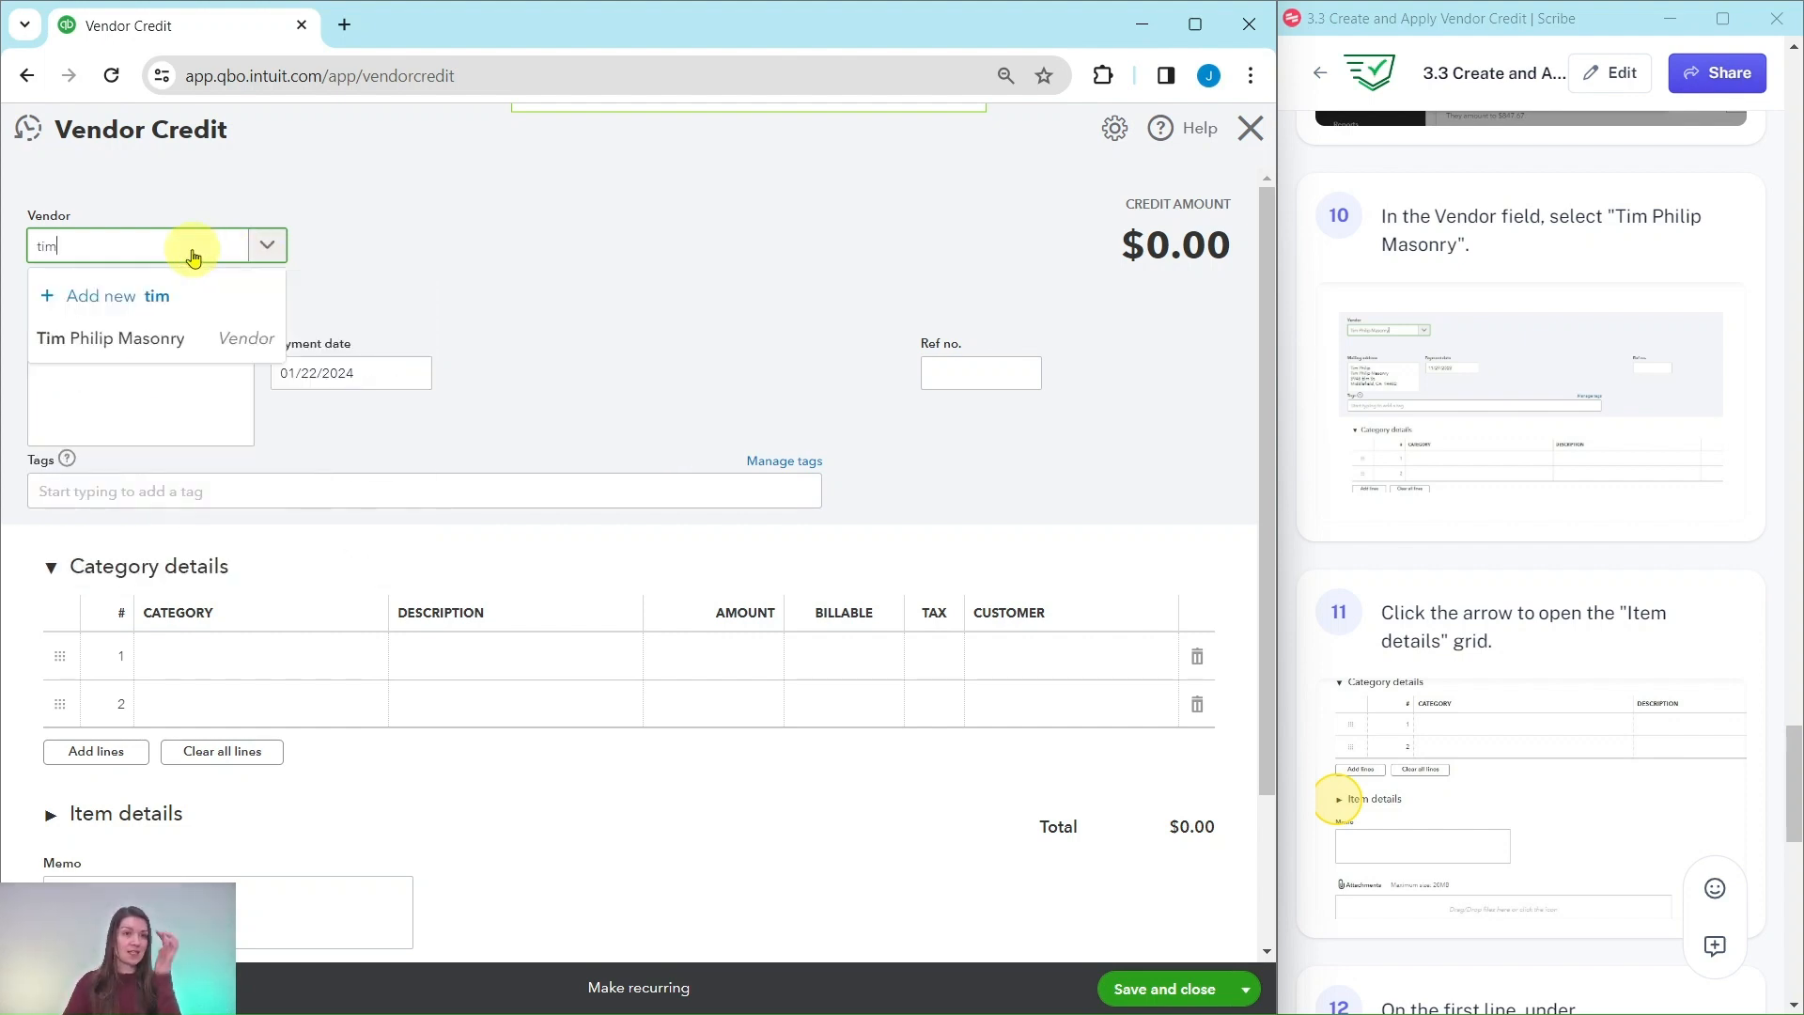
{"action": "left_click", "coordinate": [109, 349]}
Step: Collapse the vendor credit's category details and expand its item details grid
{"action": "scroll", "coordinate": [1542, 388], "scroll_direction": "down", "scroll_amount": 3}
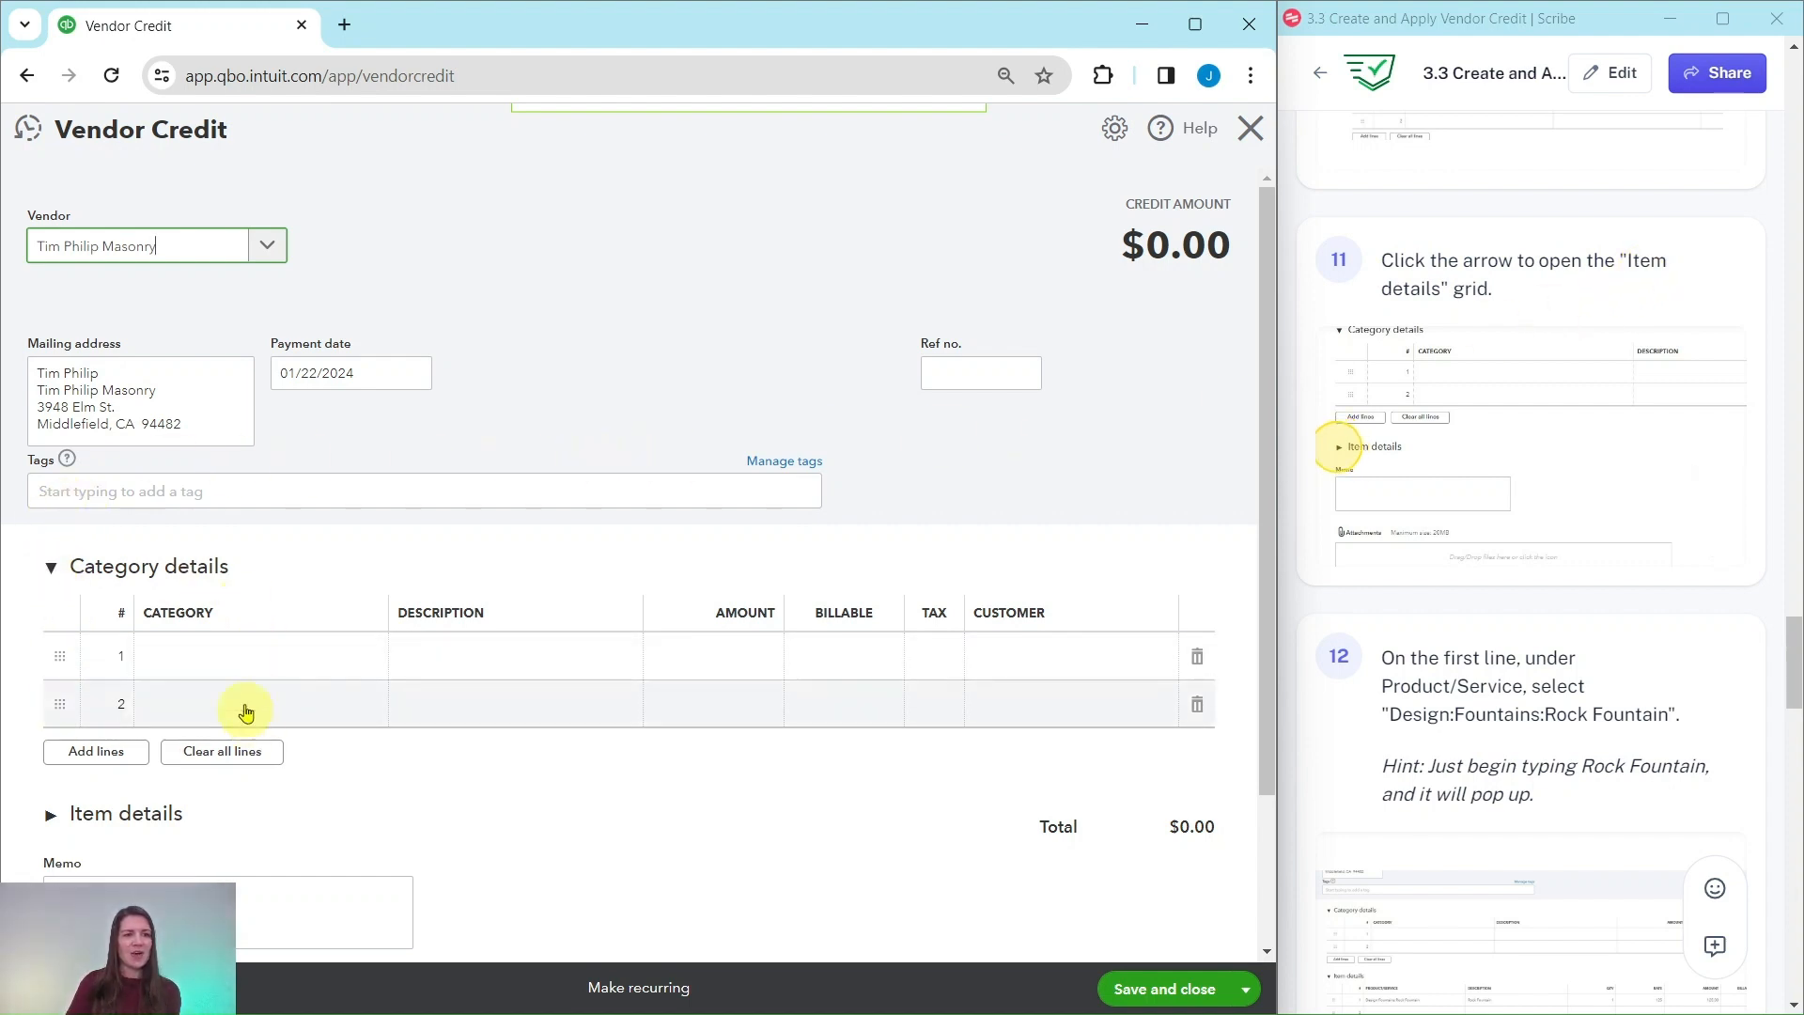
{"action": "left_click", "coordinate": [52, 570]}
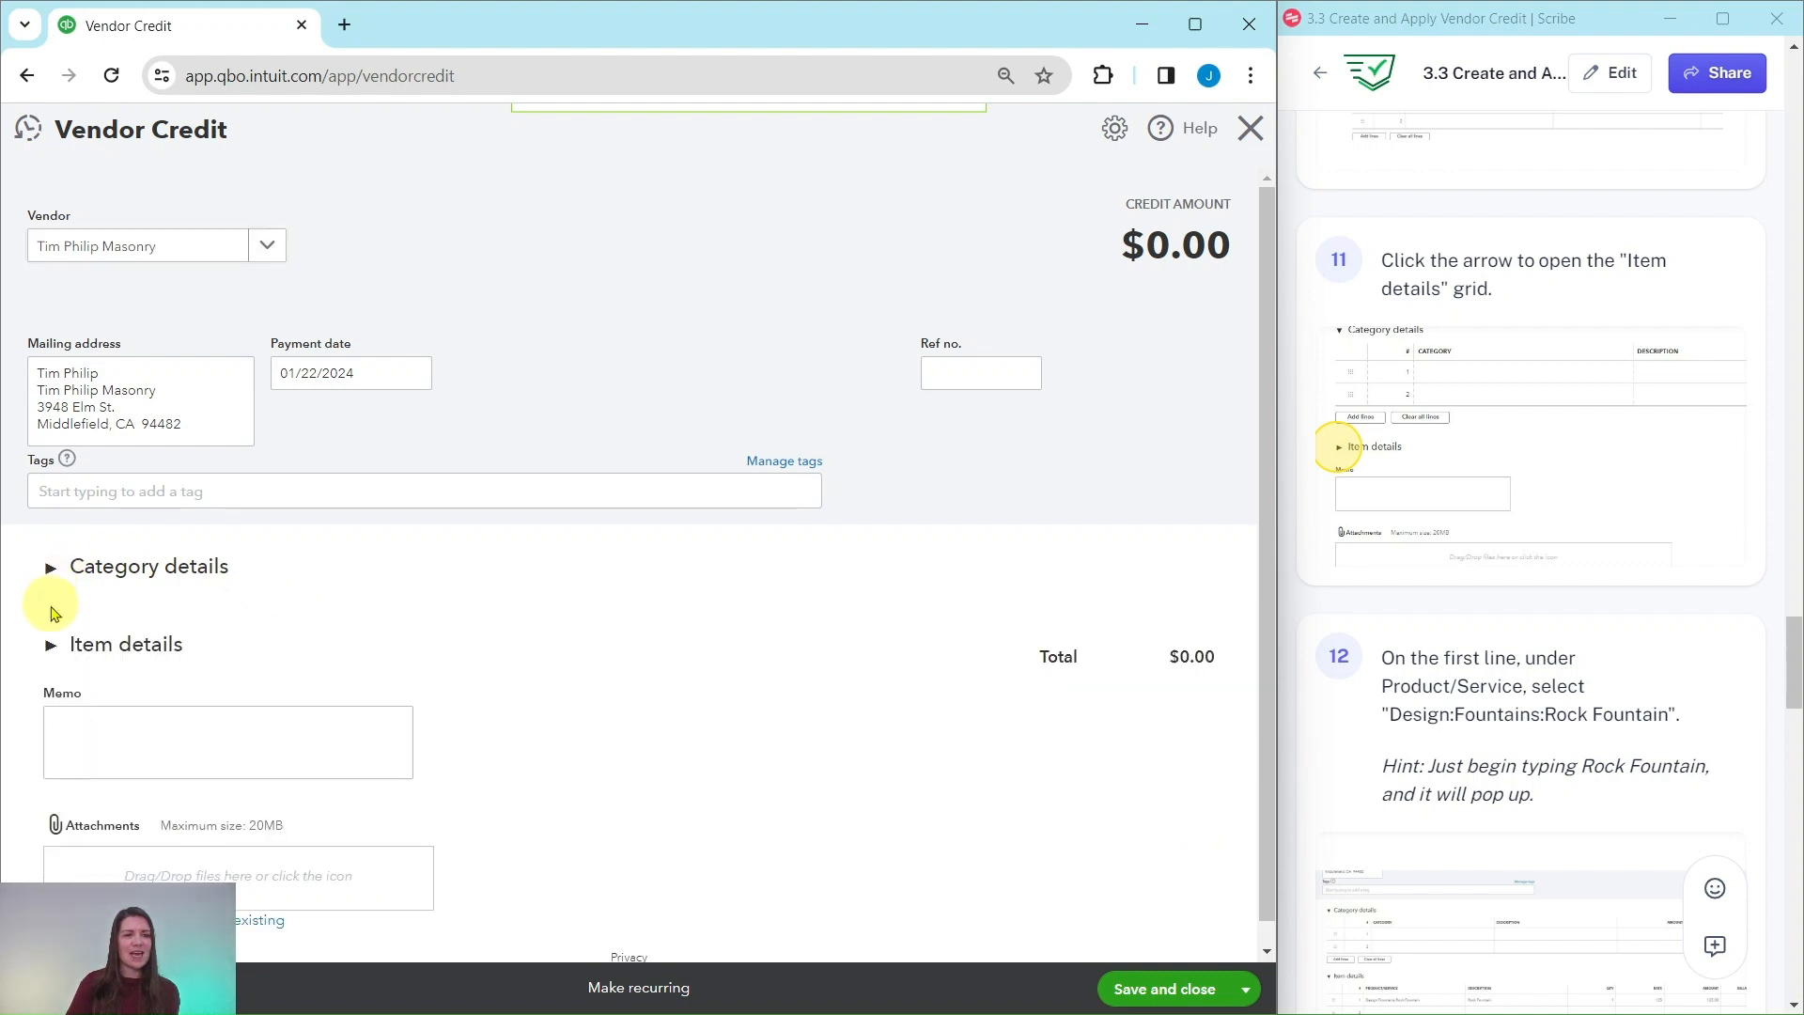
{"action": "left_click", "coordinate": [52, 650]}
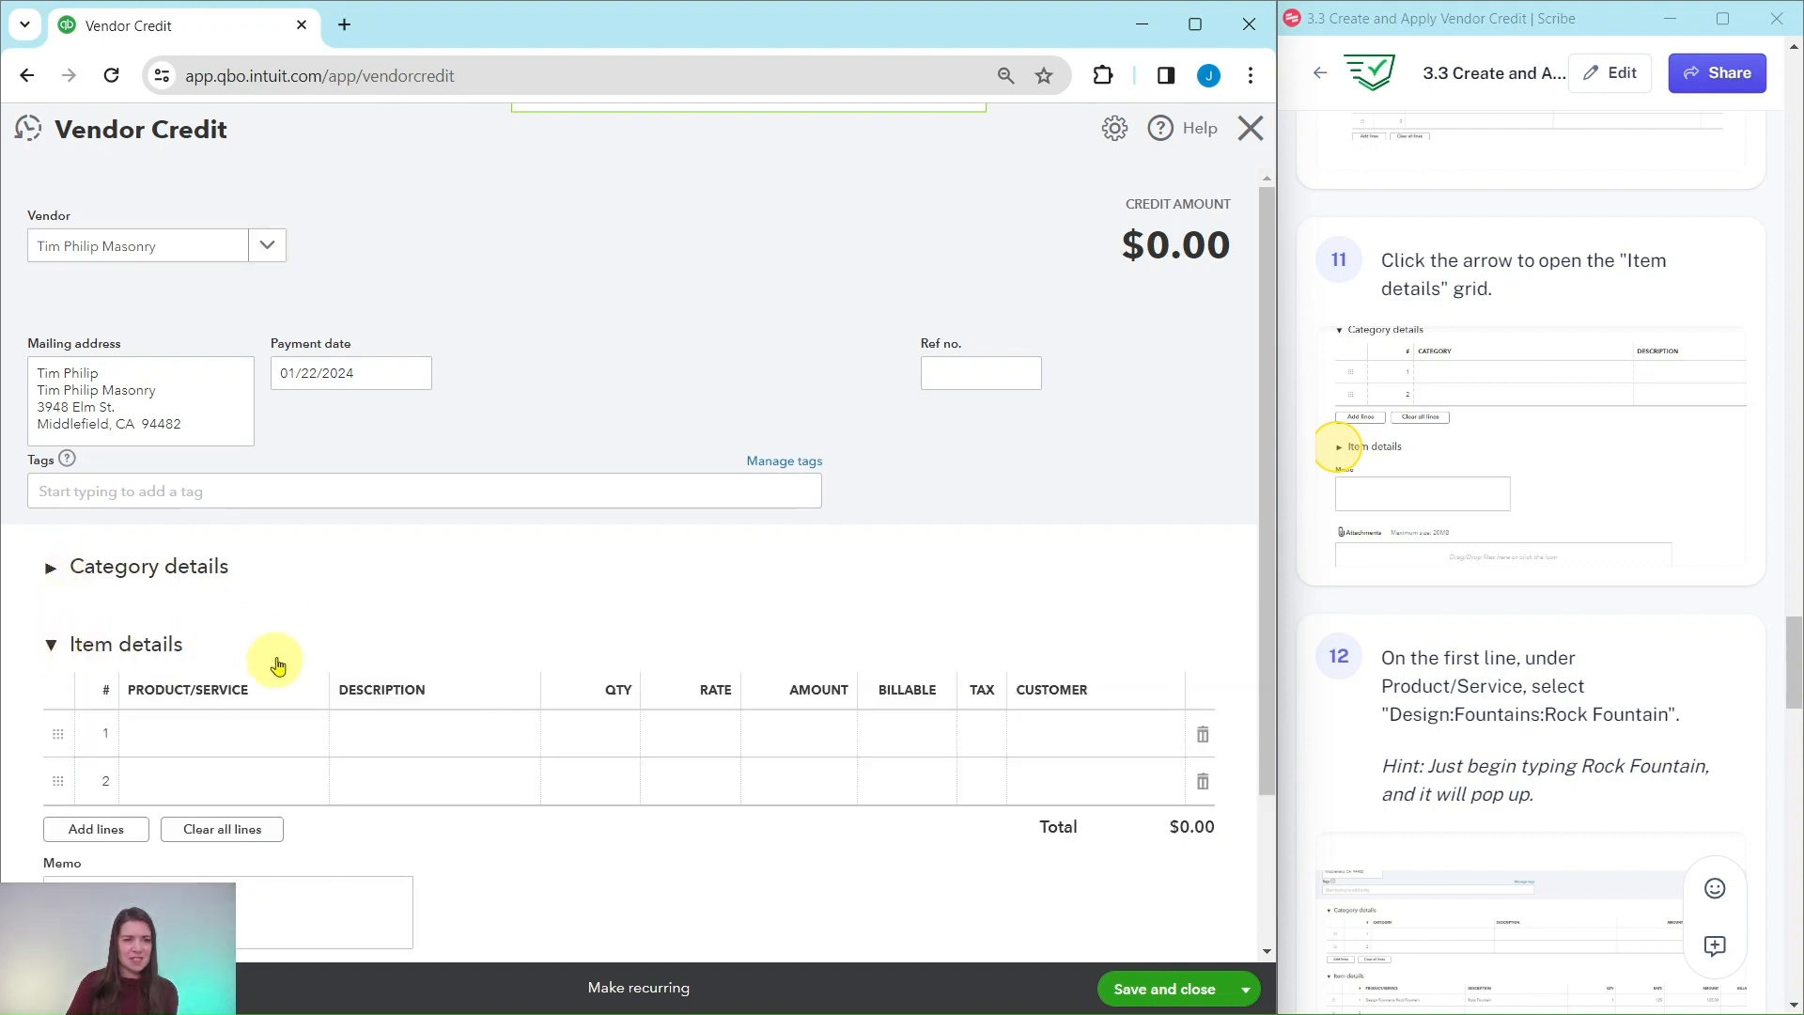
{"action": "scroll", "coordinate": [278, 663], "scroll_direction": "down", "scroll_amount": 2}
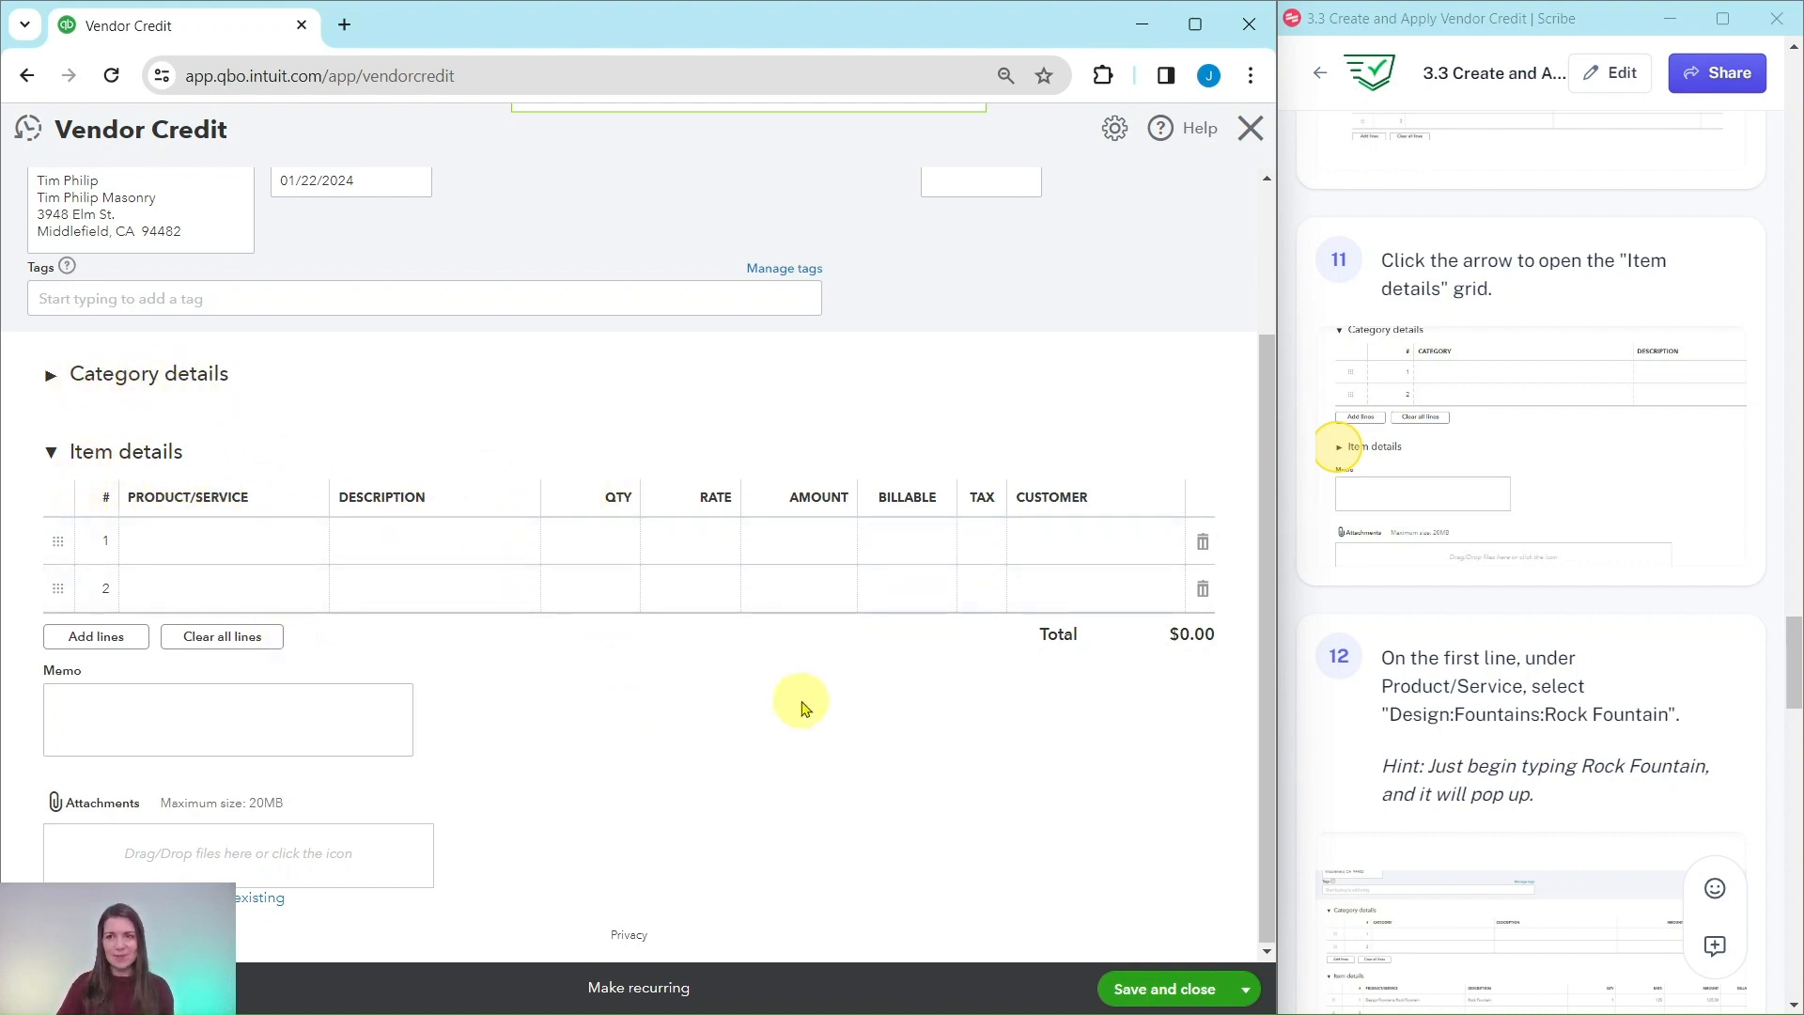
Step: Select Rock Fountain as the product on the first item line of the vendor credit
{"action": "scroll", "coordinate": [1381, 672], "scroll_direction": "down", "scroll_amount": 4}
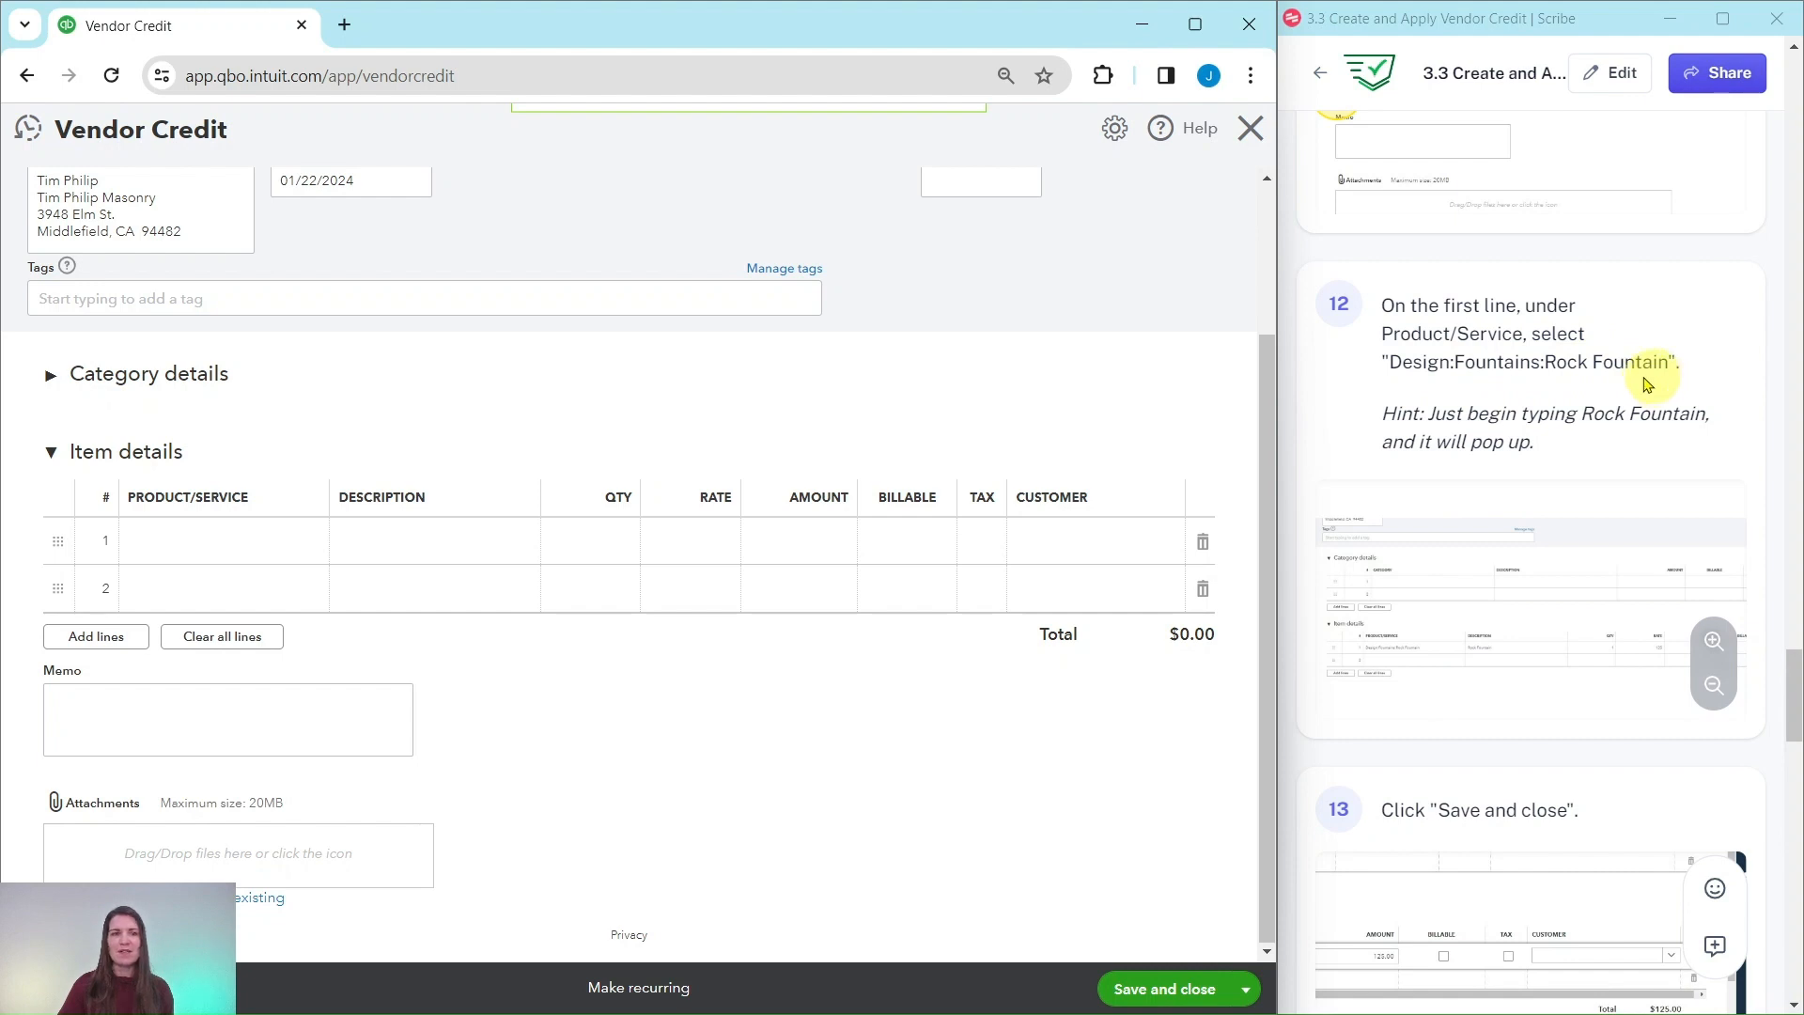
{"action": "left_click", "coordinate": [262, 540]}
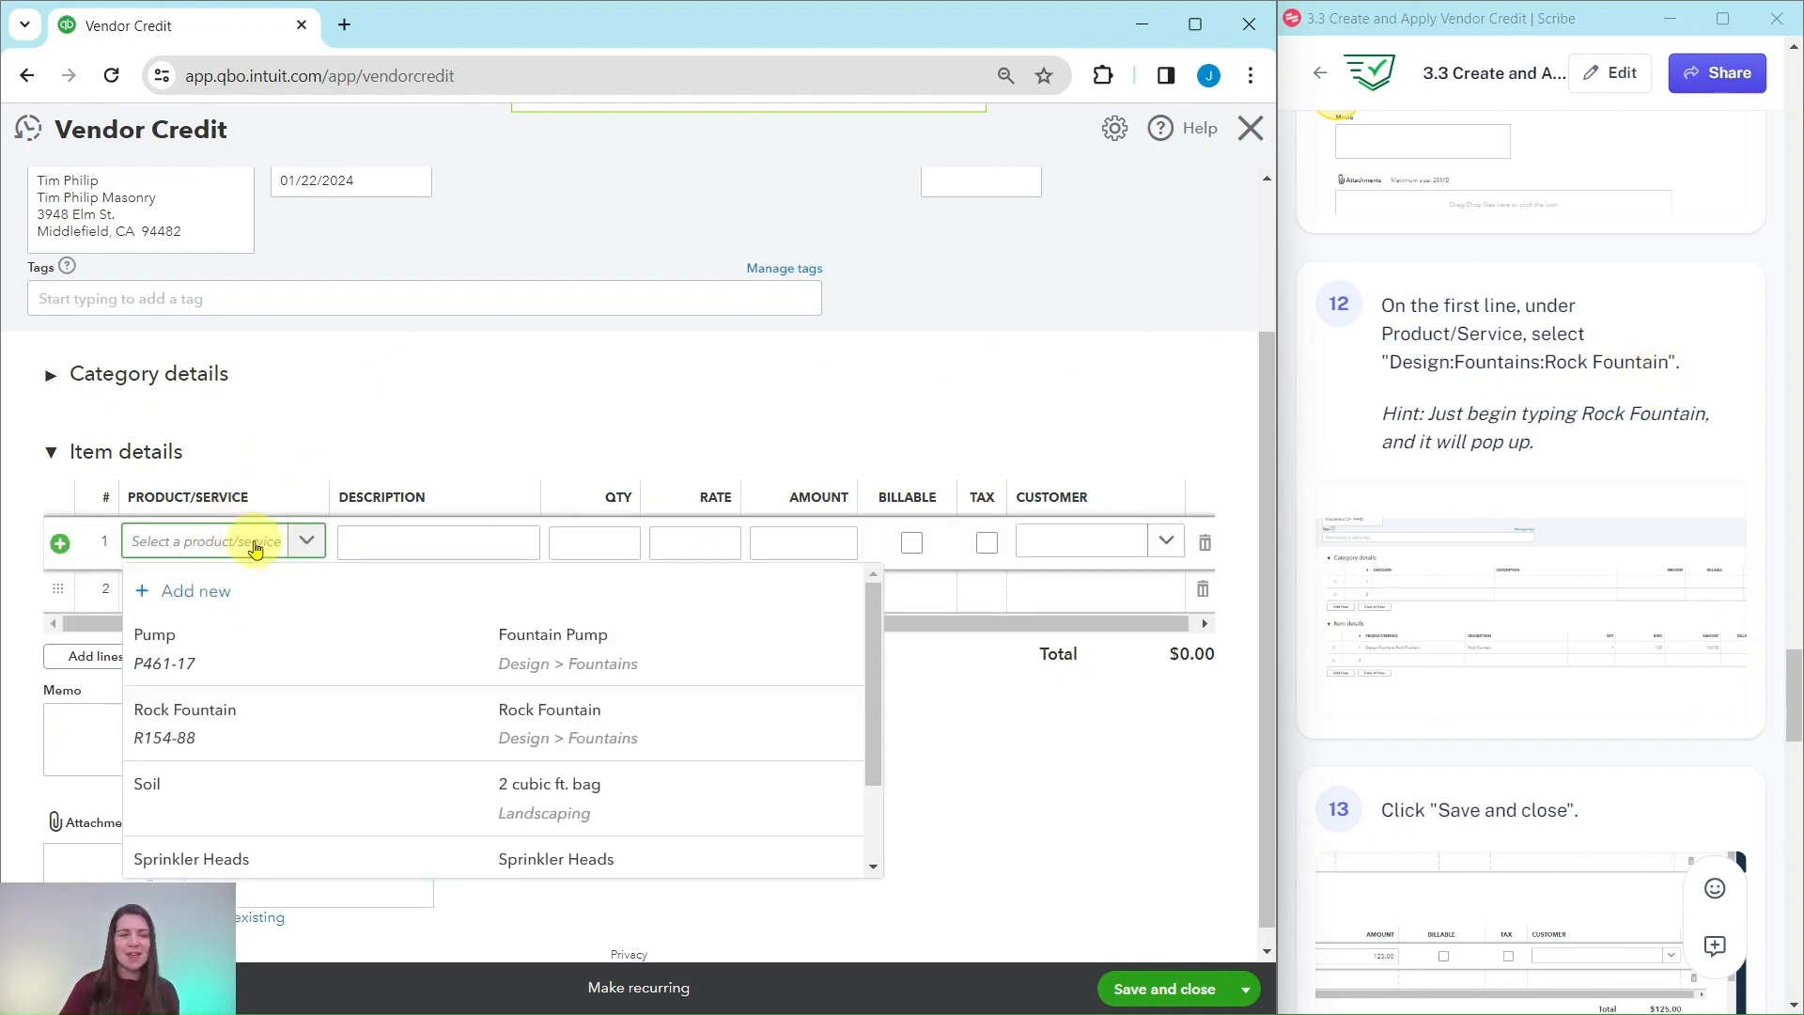
{"action": "left_click", "coordinate": [178, 728]}
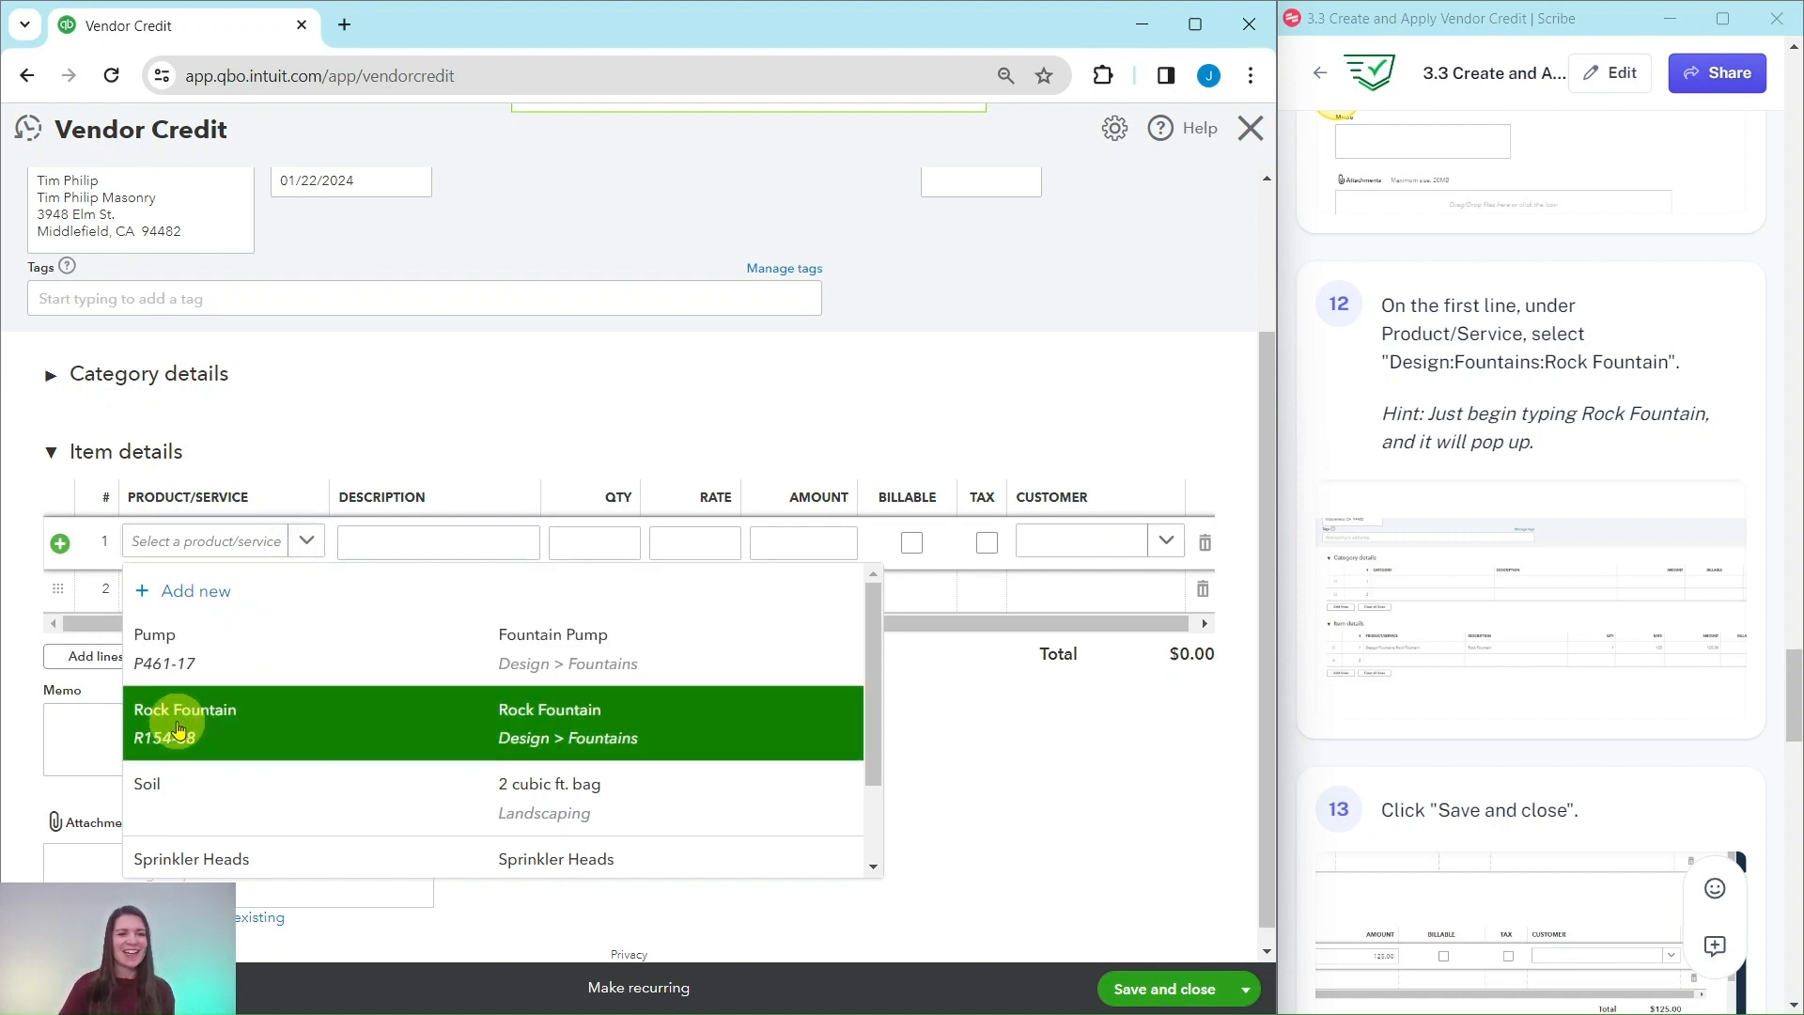
{"action": "scroll", "coordinate": [1419, 647], "scroll_direction": "down", "scroll_amount": 2}
{"action": "scroll", "coordinate": [1424, 641], "scroll_direction": "down", "scroll_amount": 3}
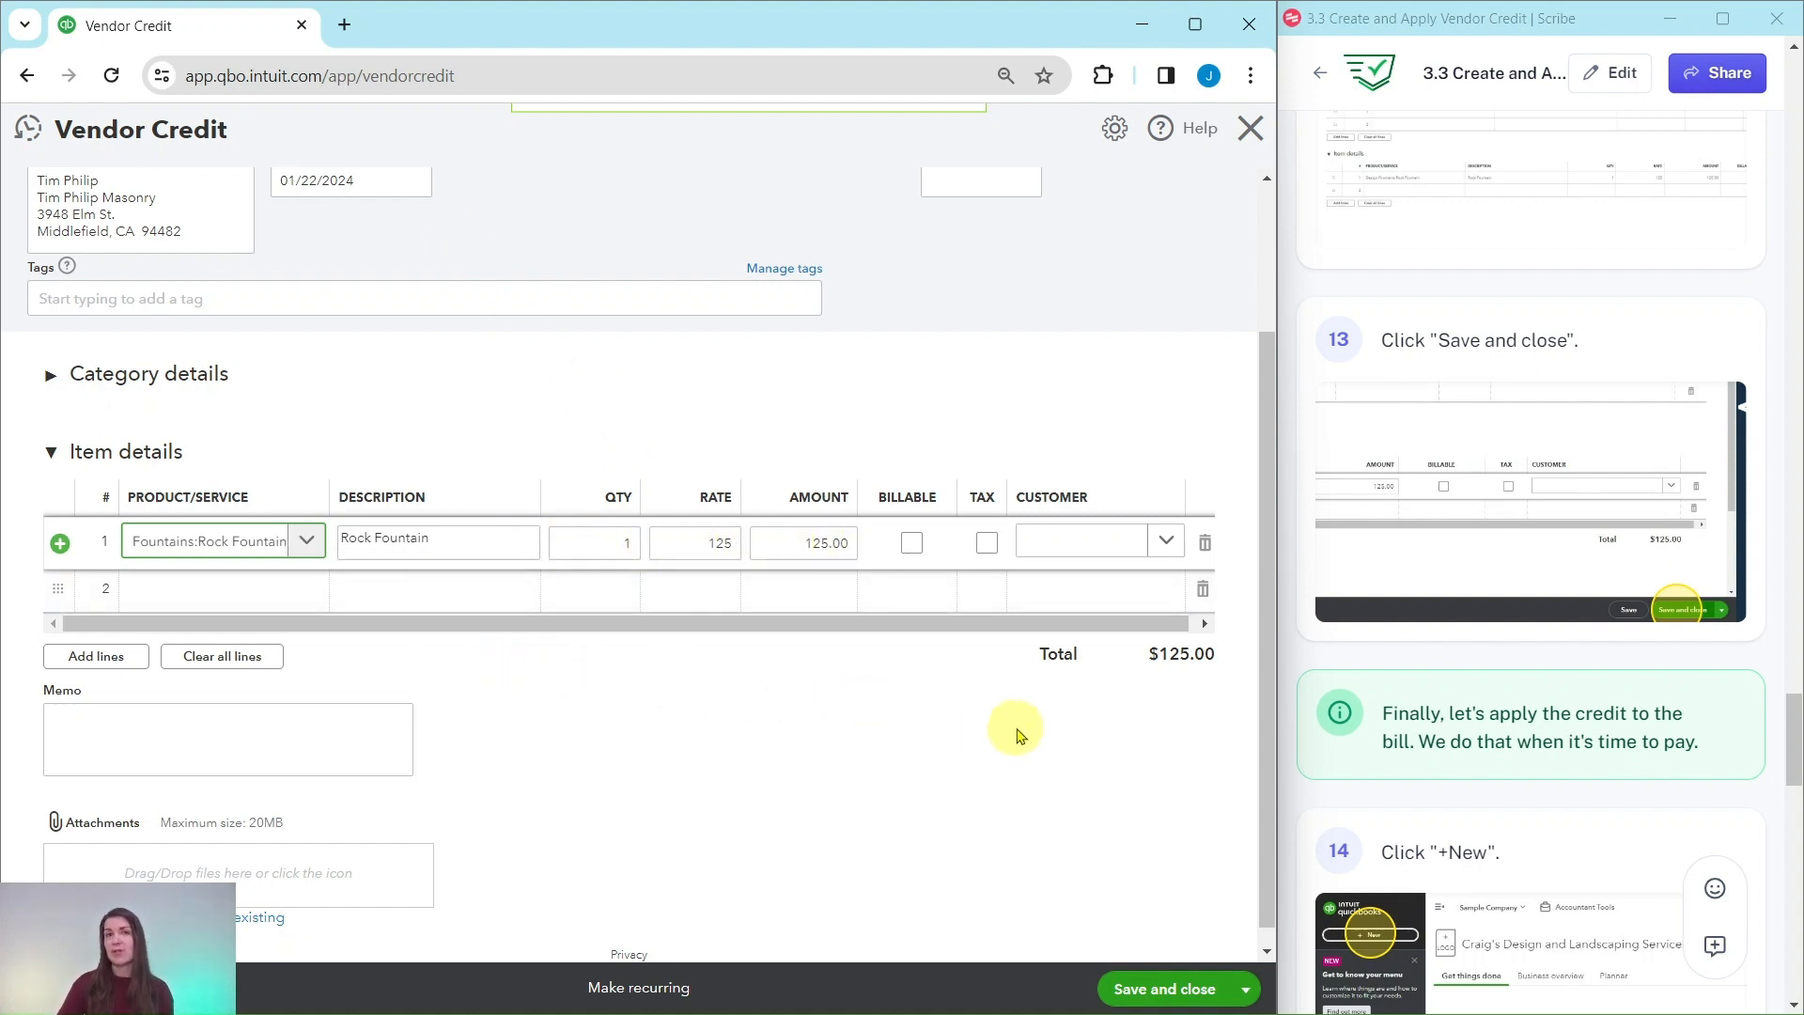
Step: Save and close the vendor credit, and open the Pay Bills page
{"action": "left_click", "coordinate": [1174, 999]}
{"action": "scroll", "coordinate": [1466, 743], "scroll_direction": "down", "scroll_amount": 3}
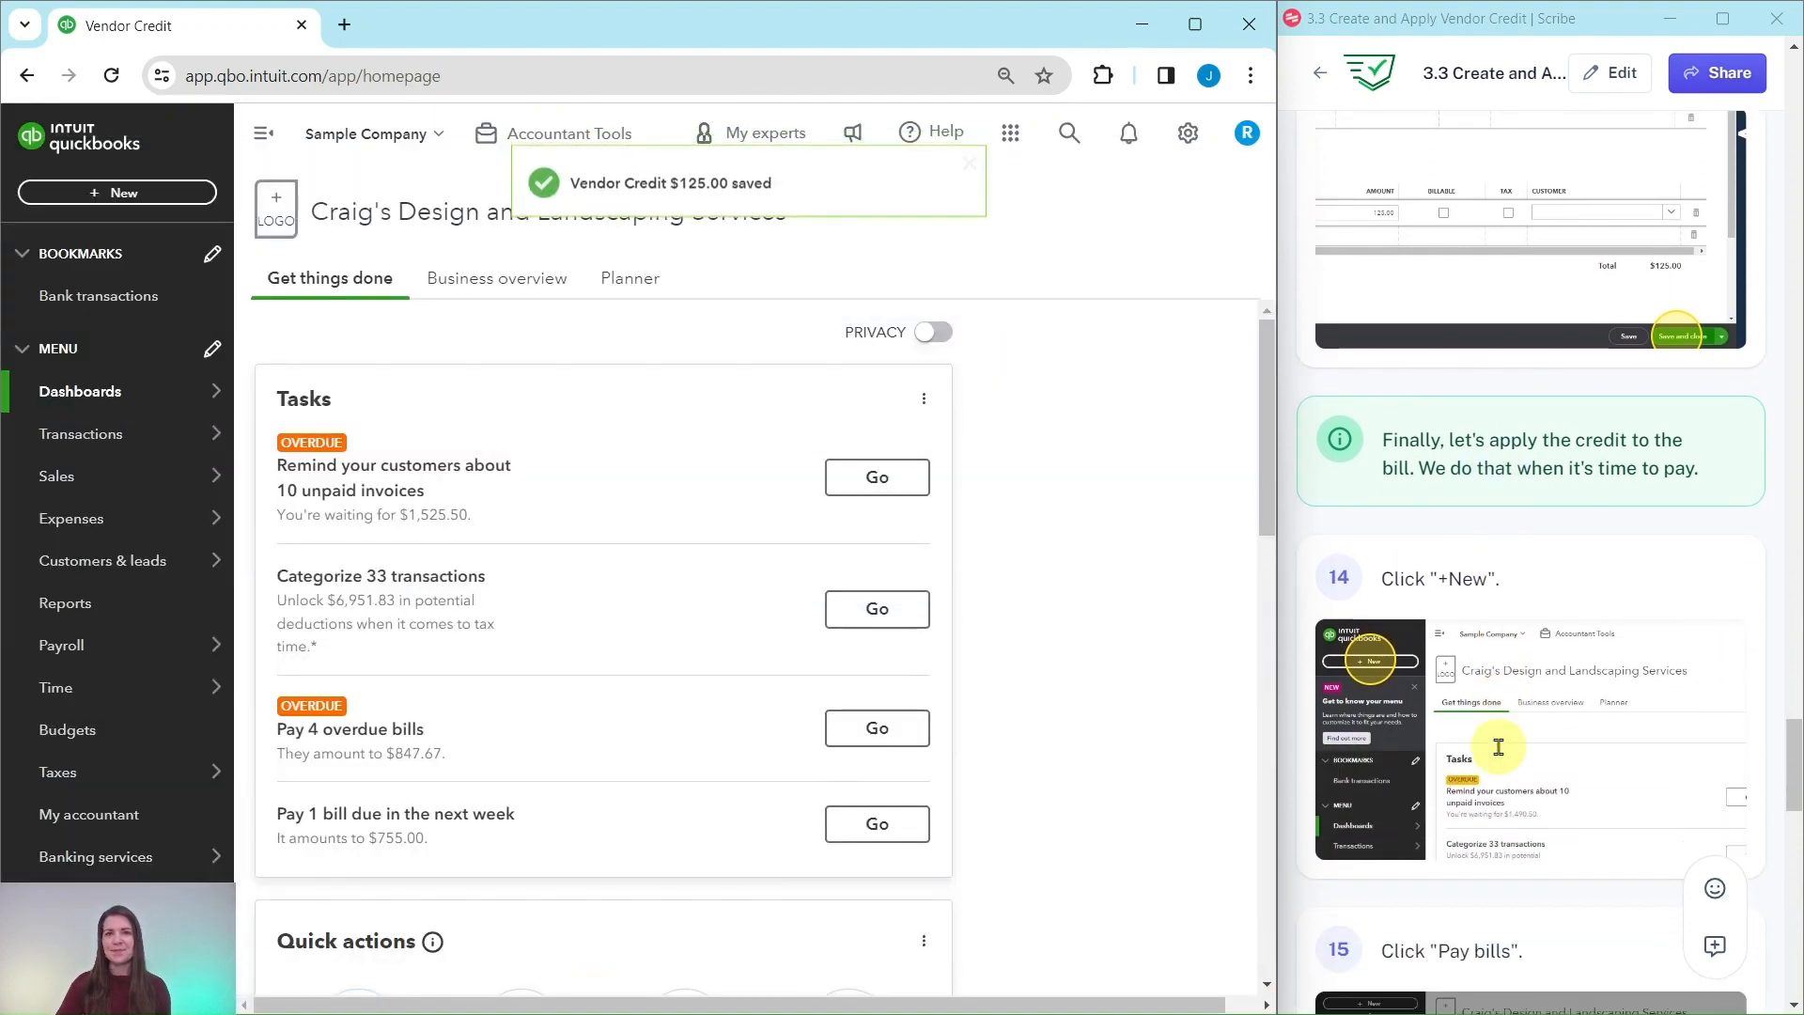
{"action": "scroll", "coordinate": [1498, 747], "scroll_direction": "down", "scroll_amount": 2}
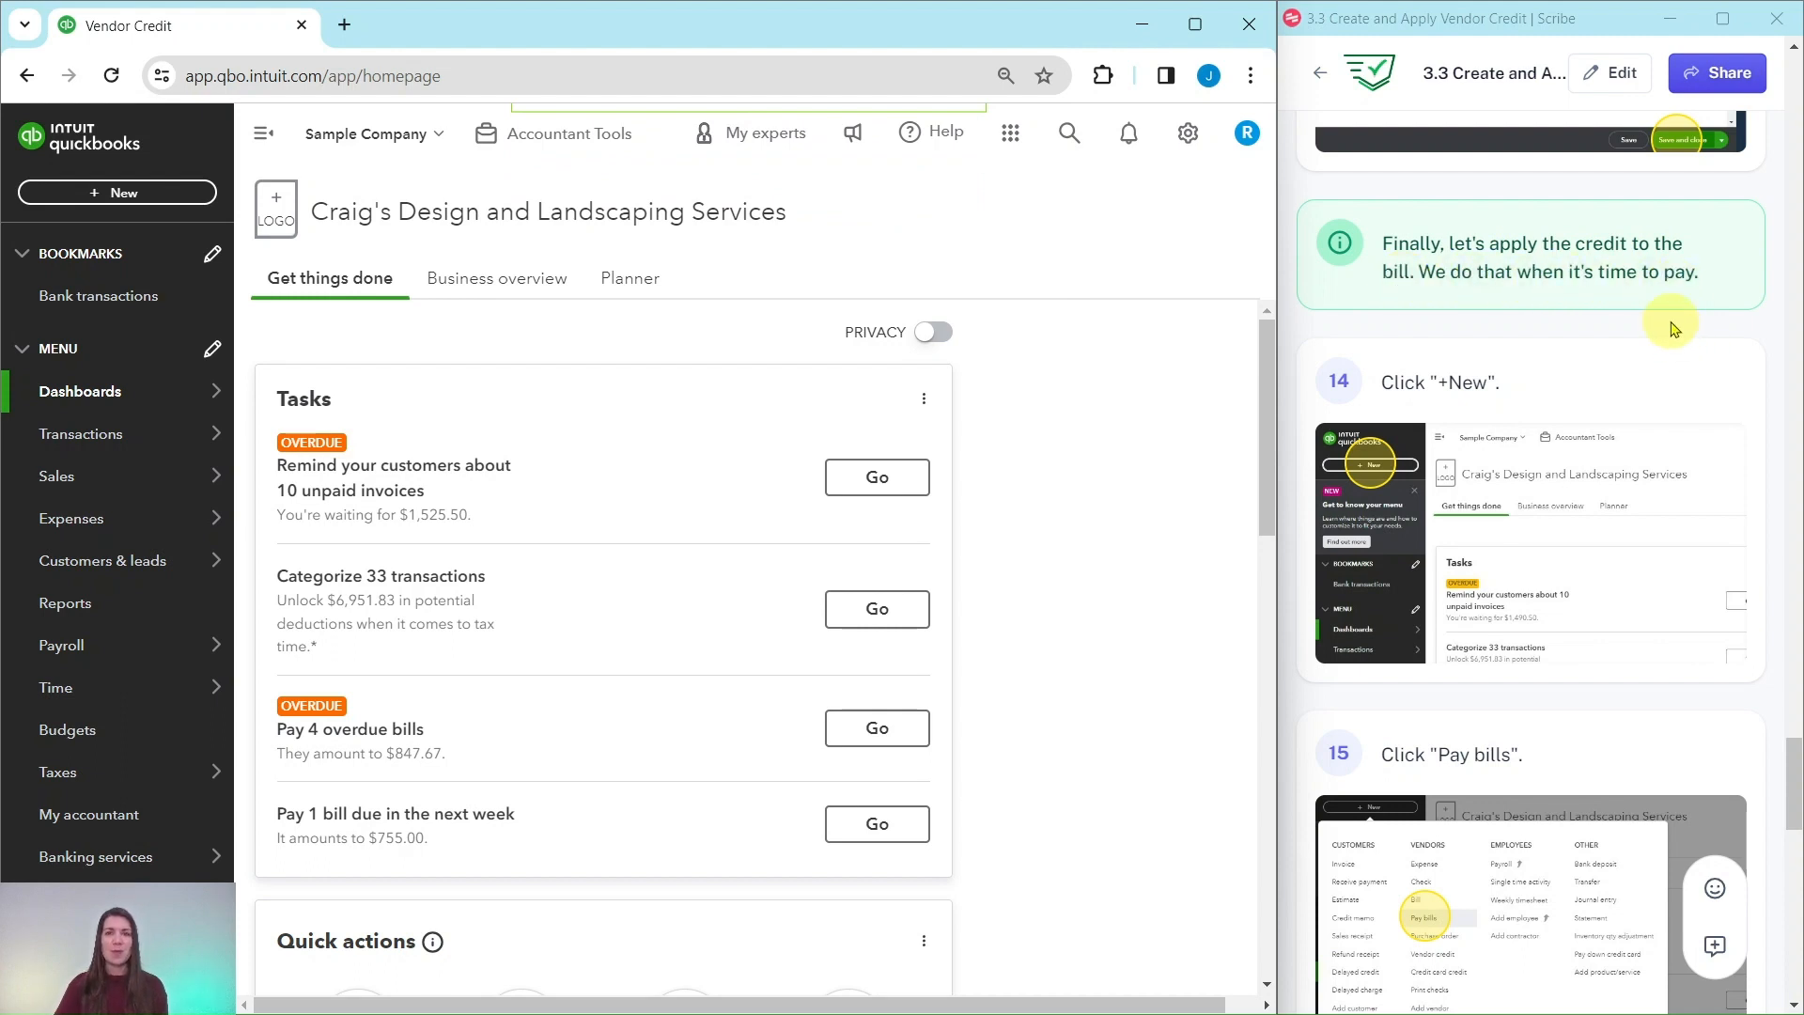
{"action": "scroll", "coordinate": [1675, 324], "scroll_direction": "down", "scroll_amount": 3}
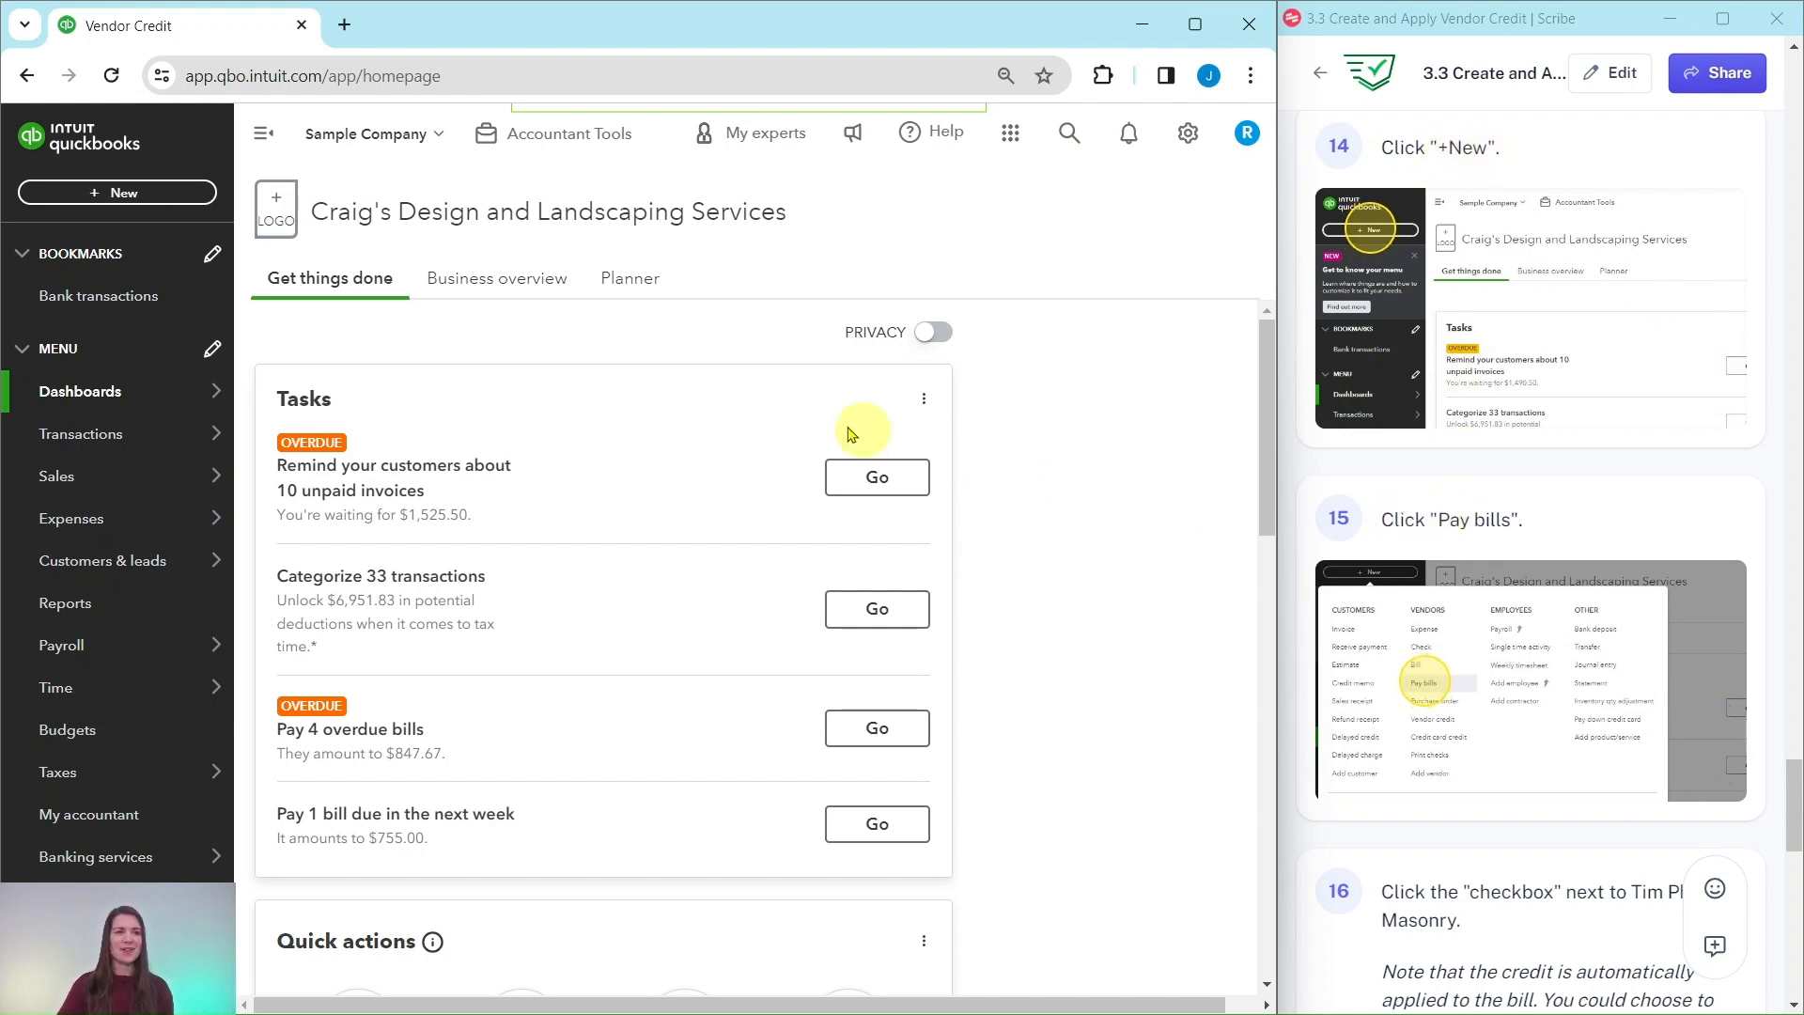
{"action": "left_click", "coordinate": [114, 196]}
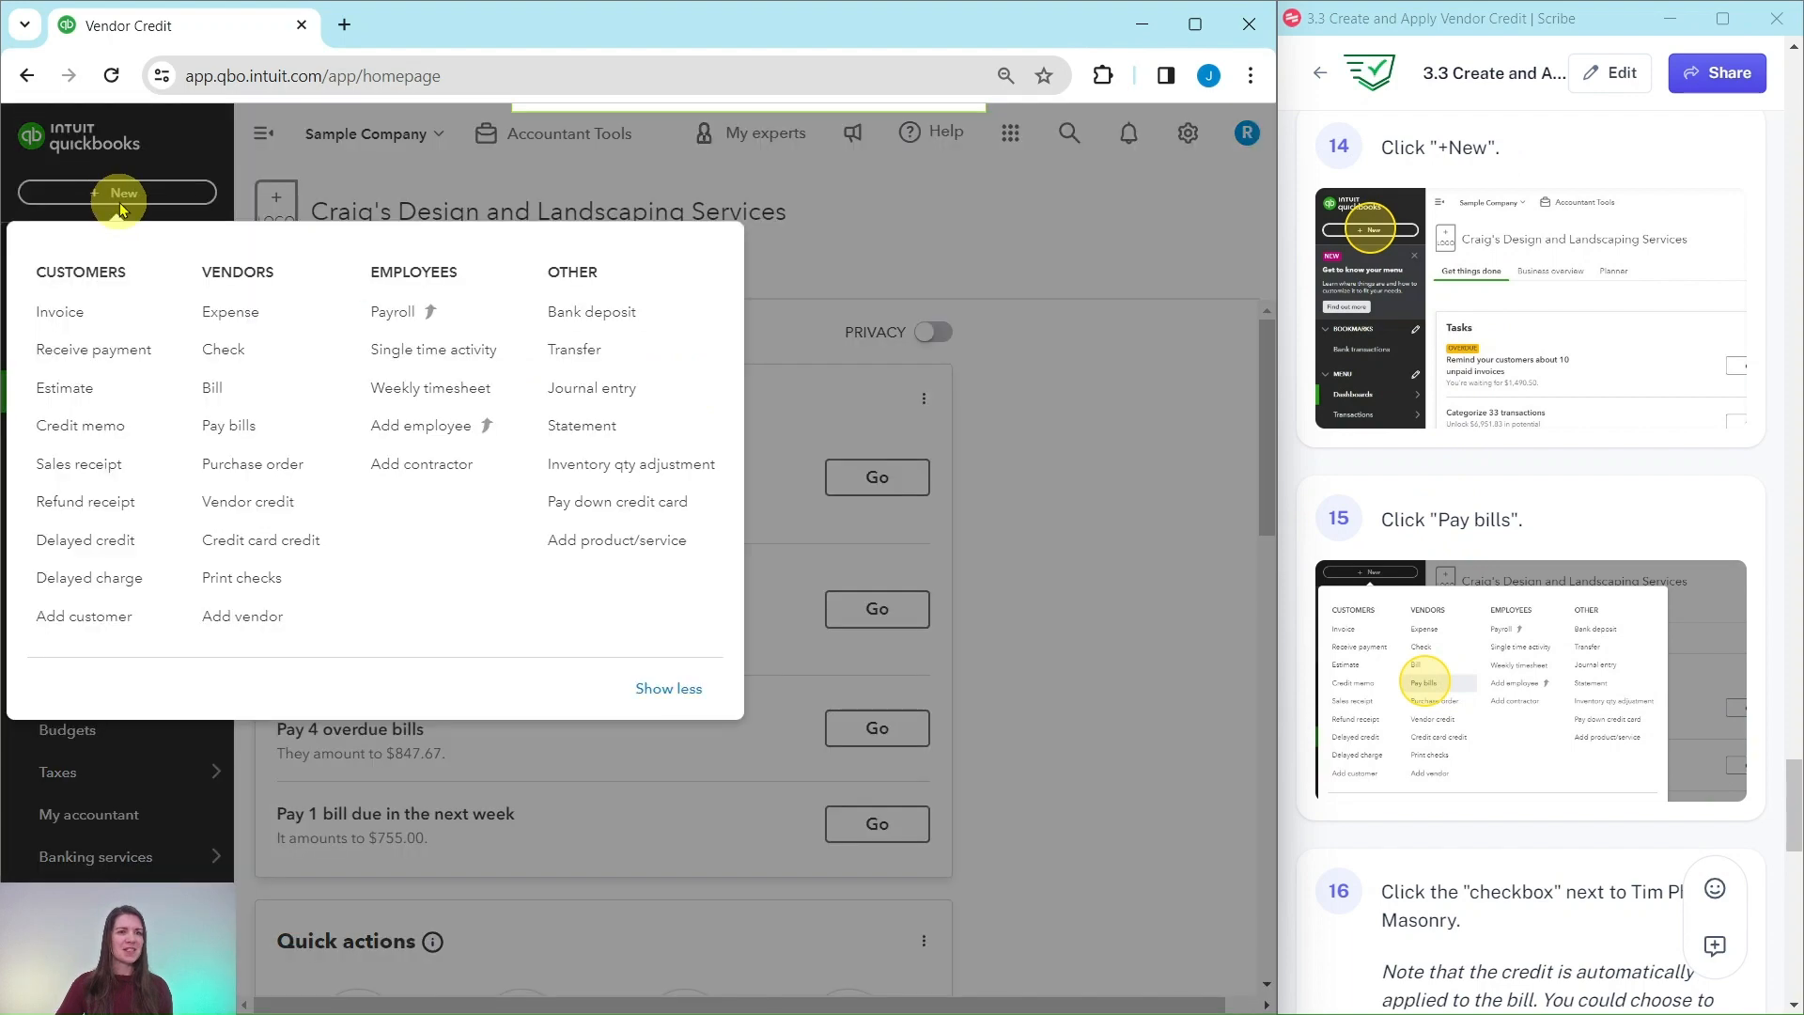
{"action": "left_click", "coordinate": [221, 427]}
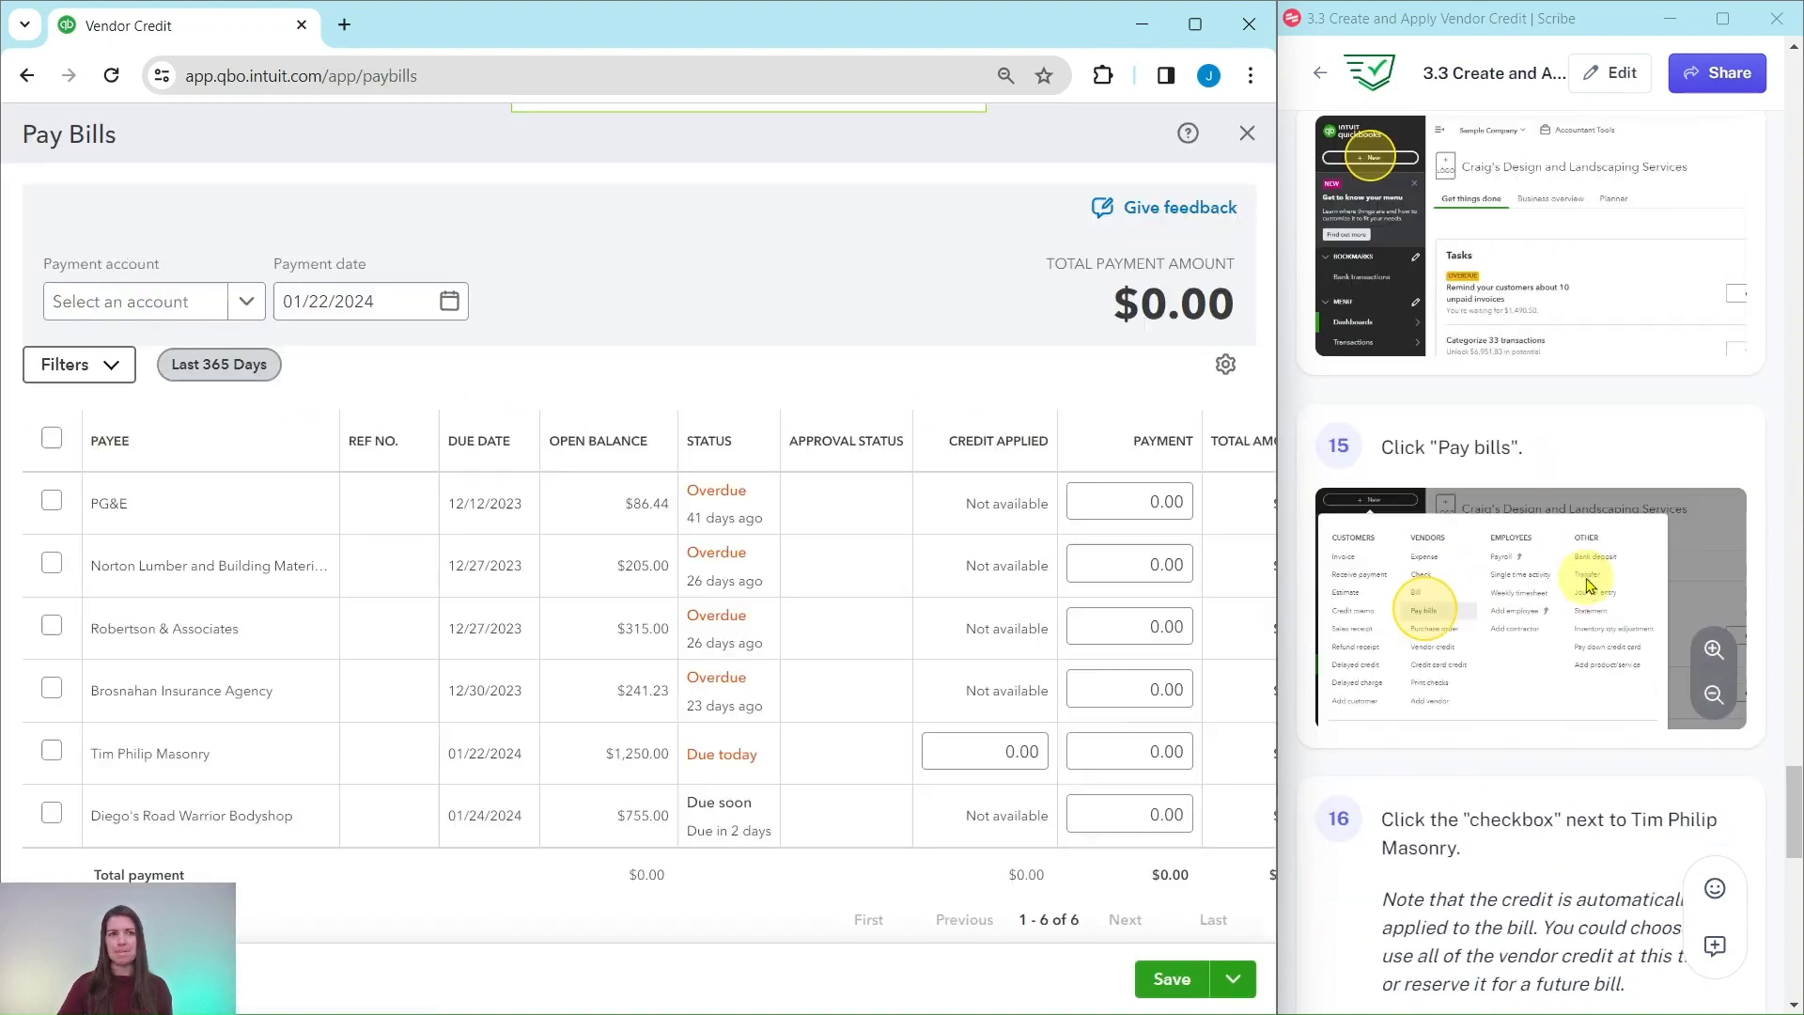
Step: Select the Tim Philip Masonry bill for payment with its 125.00 vendor credit applied
{"action": "scroll", "coordinate": [1588, 585], "scroll_direction": "down", "scroll_amount": 3}
{"action": "scroll", "coordinate": [1588, 585], "scroll_direction": "down", "scroll_amount": 4}
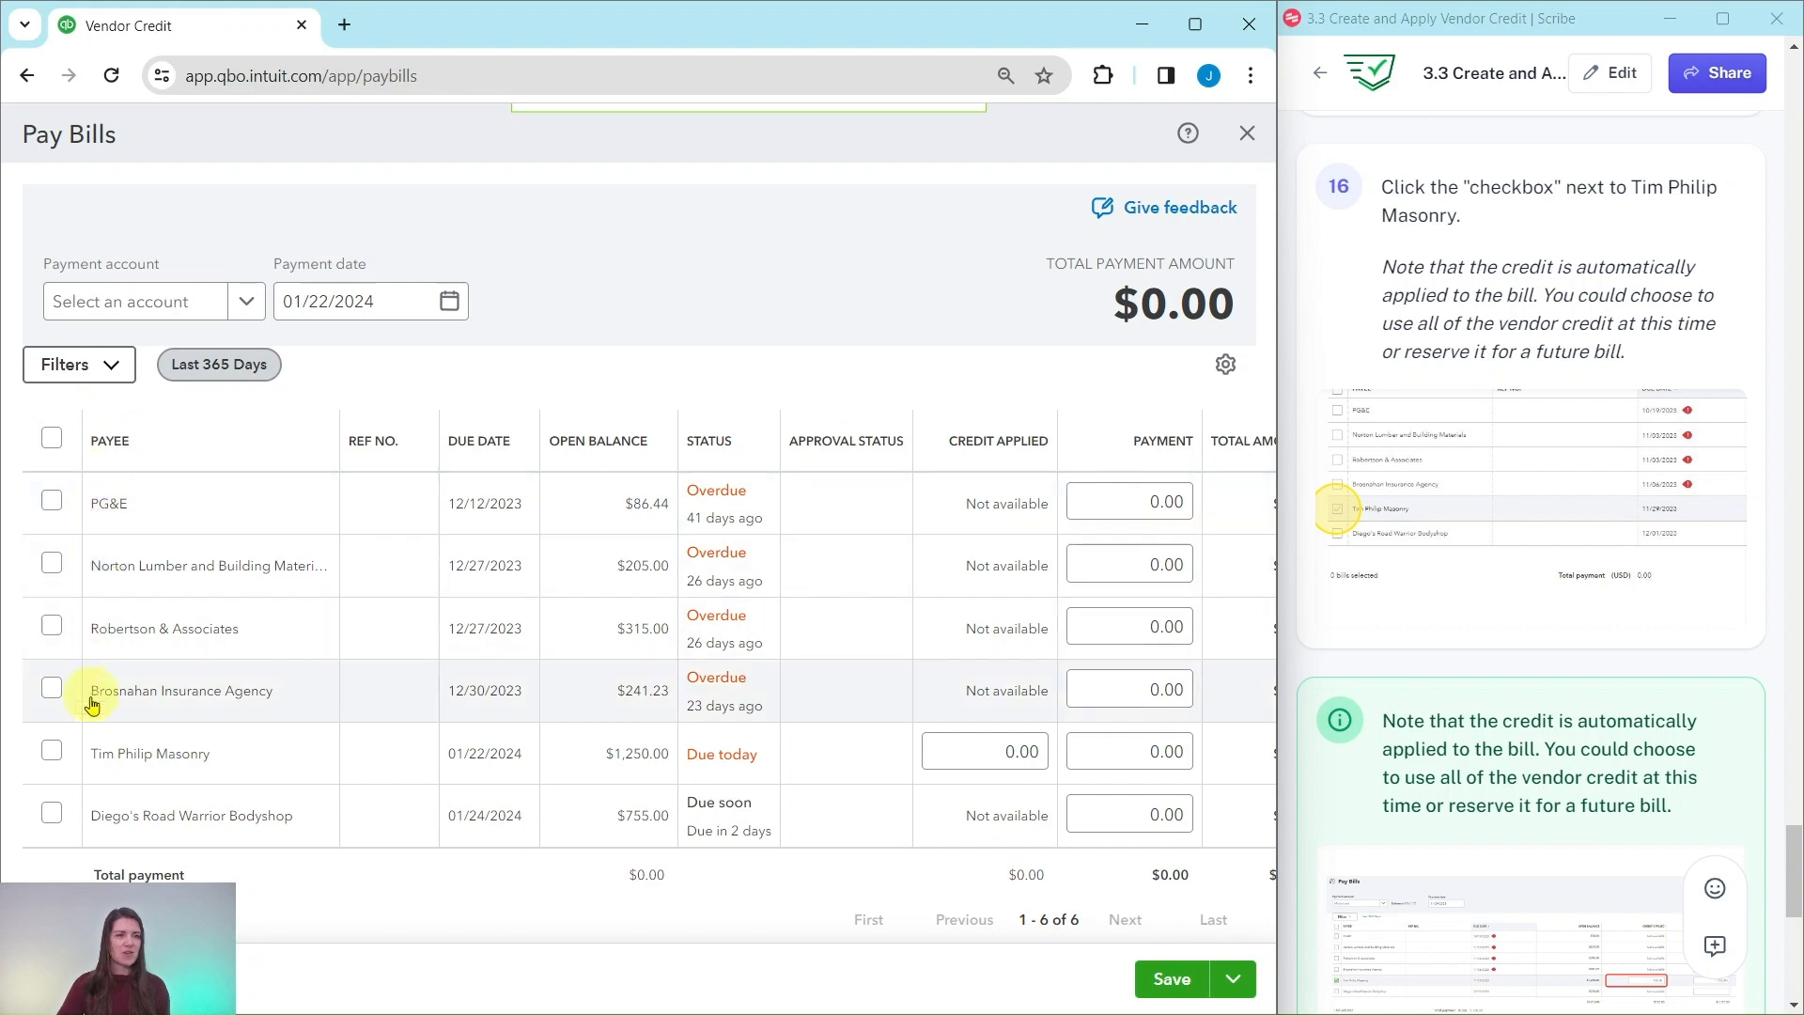
{"action": "left_click", "coordinate": [50, 751]}
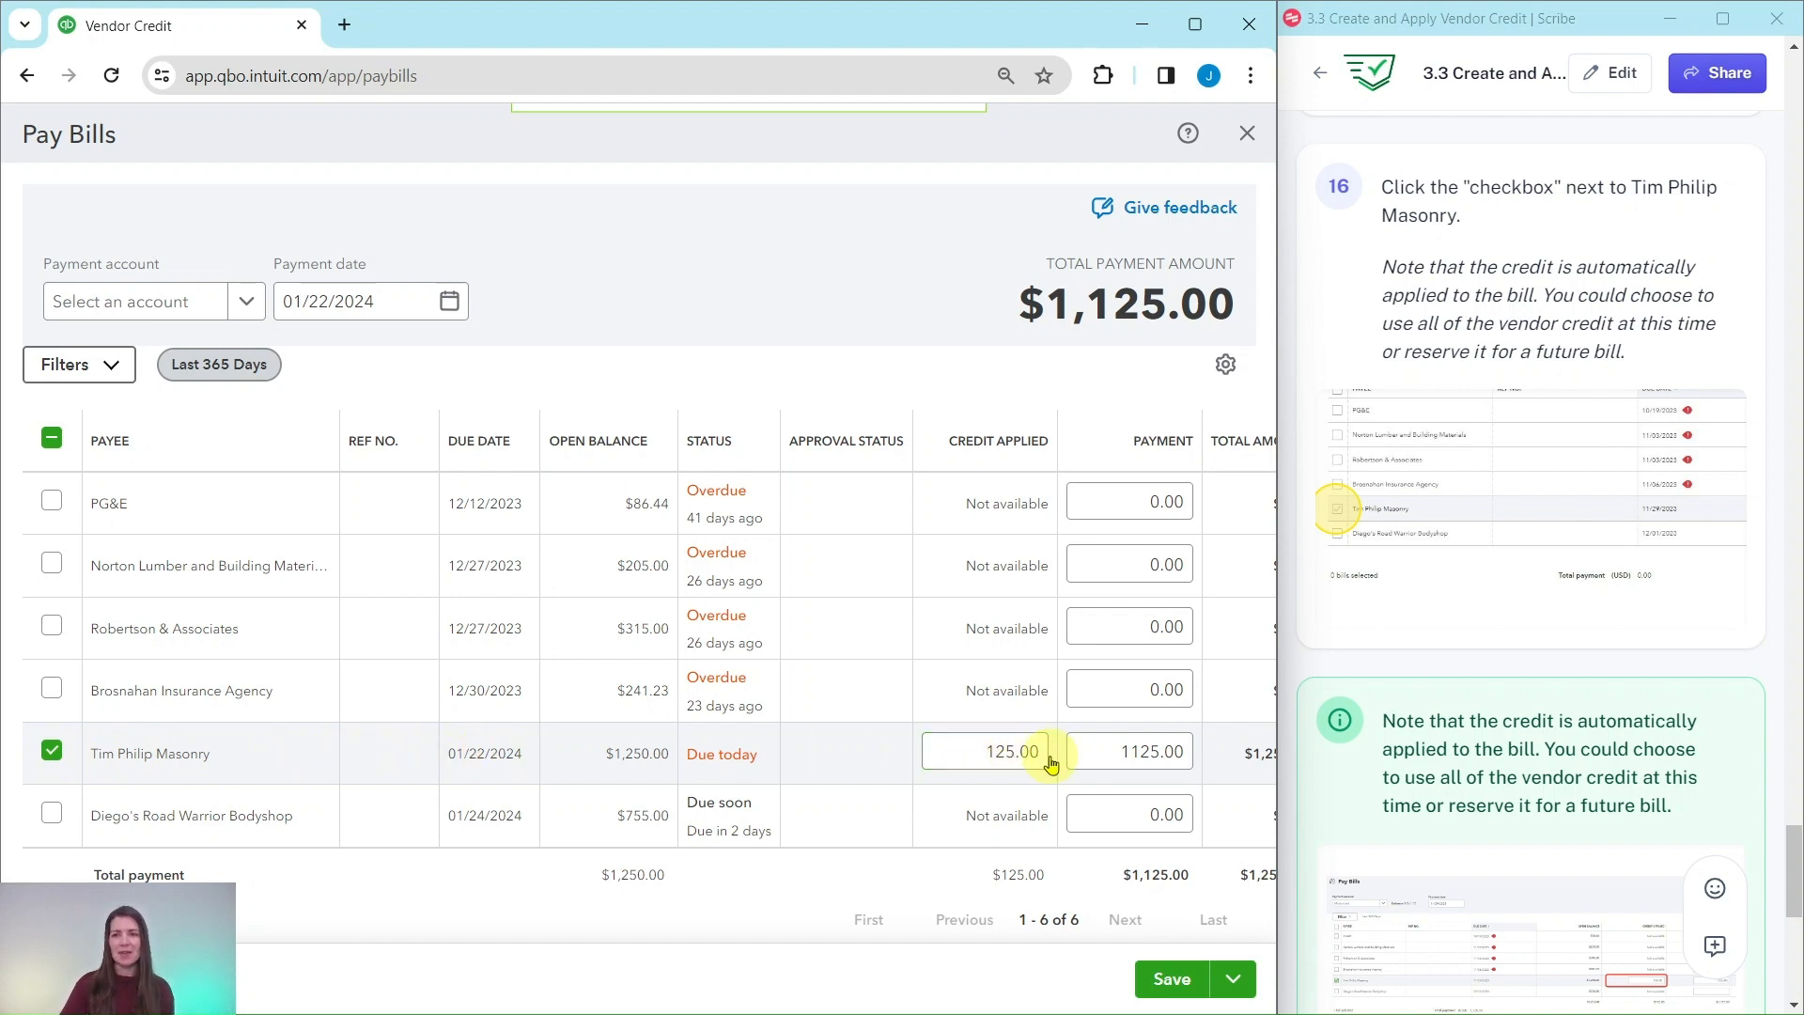
Step: Check the credit applied to the Tim Philip Masonry bill against the exercise notes, and leave Pay Bills without saving
{"action": "left_click", "coordinate": [1017, 757]}
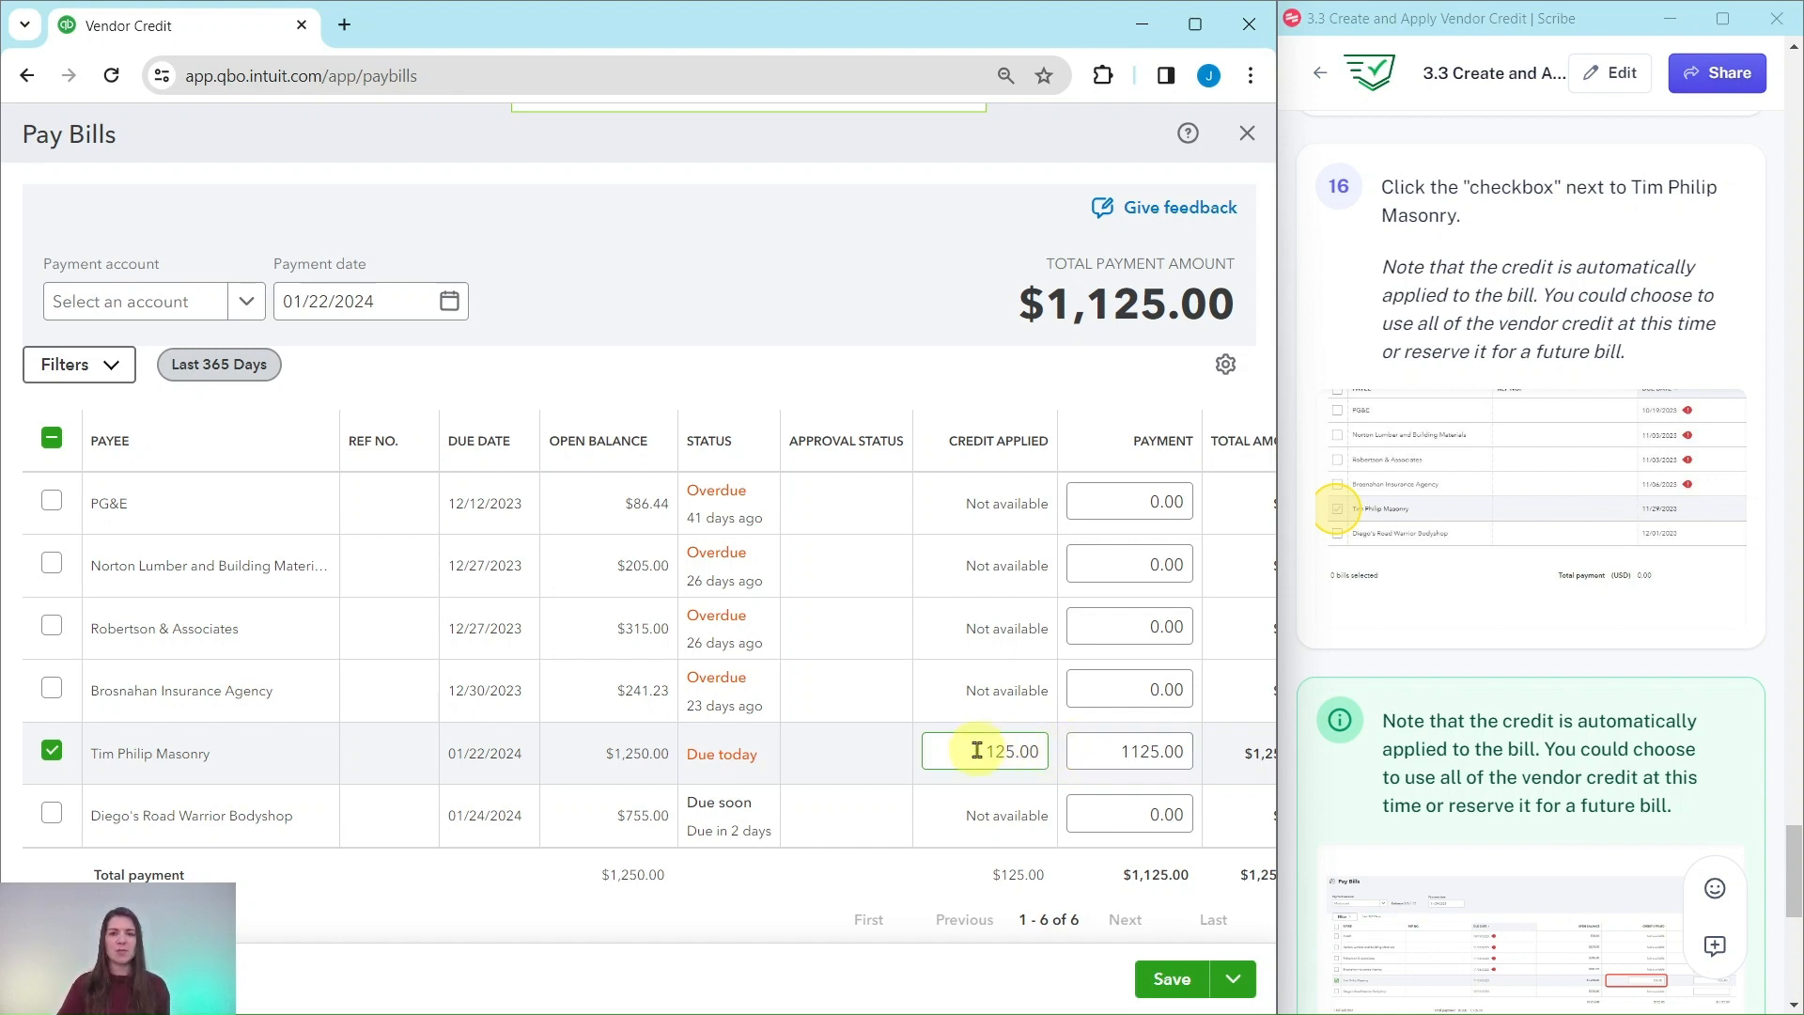
{"action": "scroll", "coordinate": [1505, 741], "scroll_direction": "down", "scroll_amount": 1}
{"action": "scroll", "coordinate": [1505, 741], "scroll_direction": "down", "scroll_amount": 3}
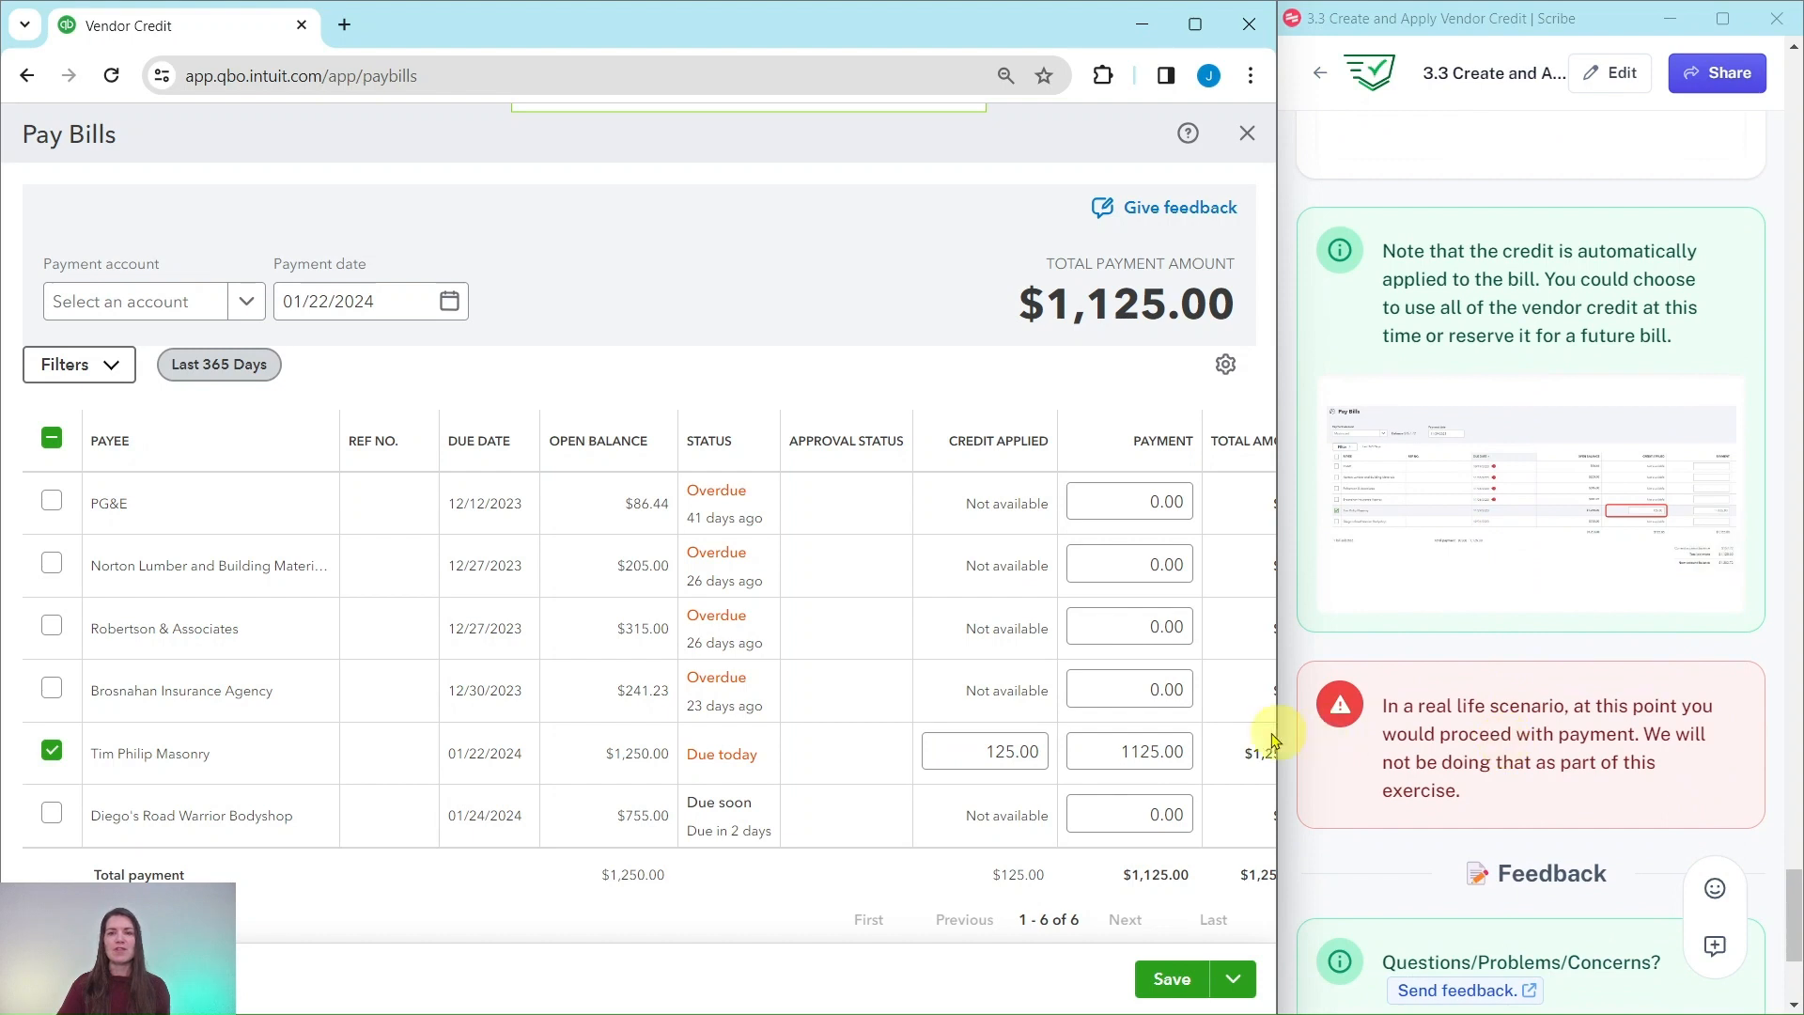
{"action": "left_click", "coordinate": [1040, 756]}
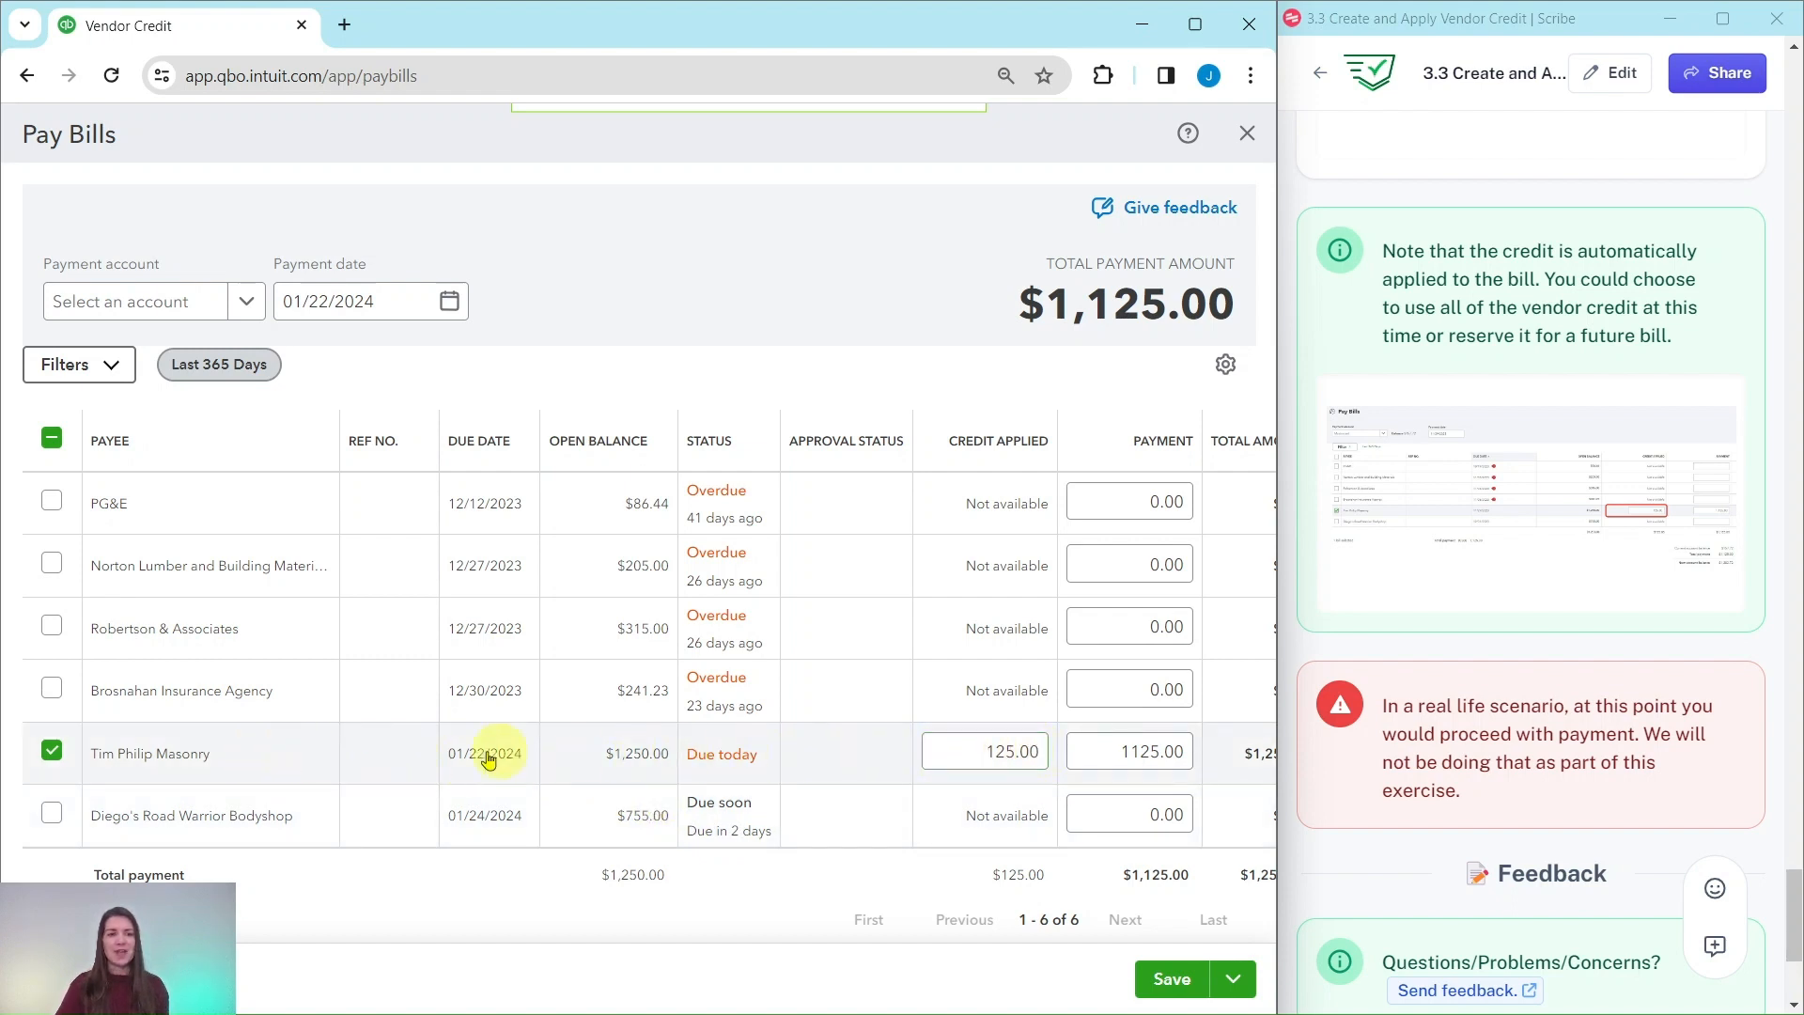
{"action": "left_click", "coordinate": [1249, 140]}
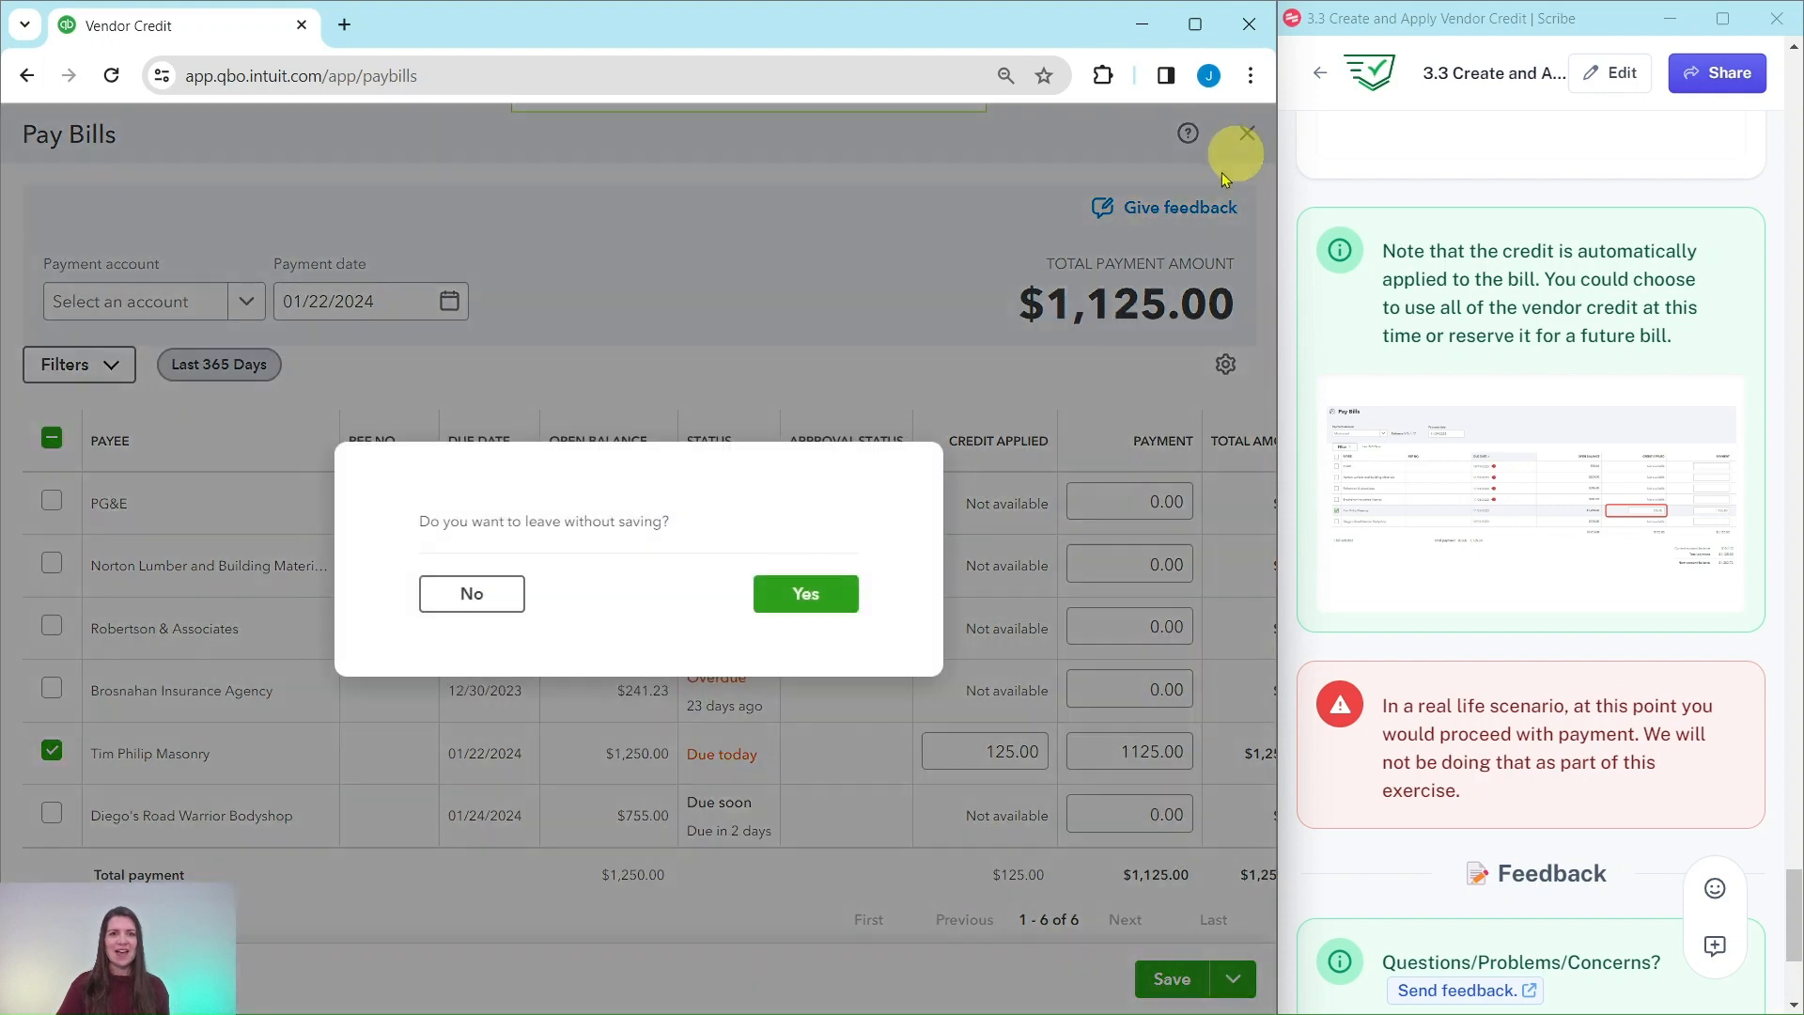
{"action": "left_click", "coordinate": [833, 611]}
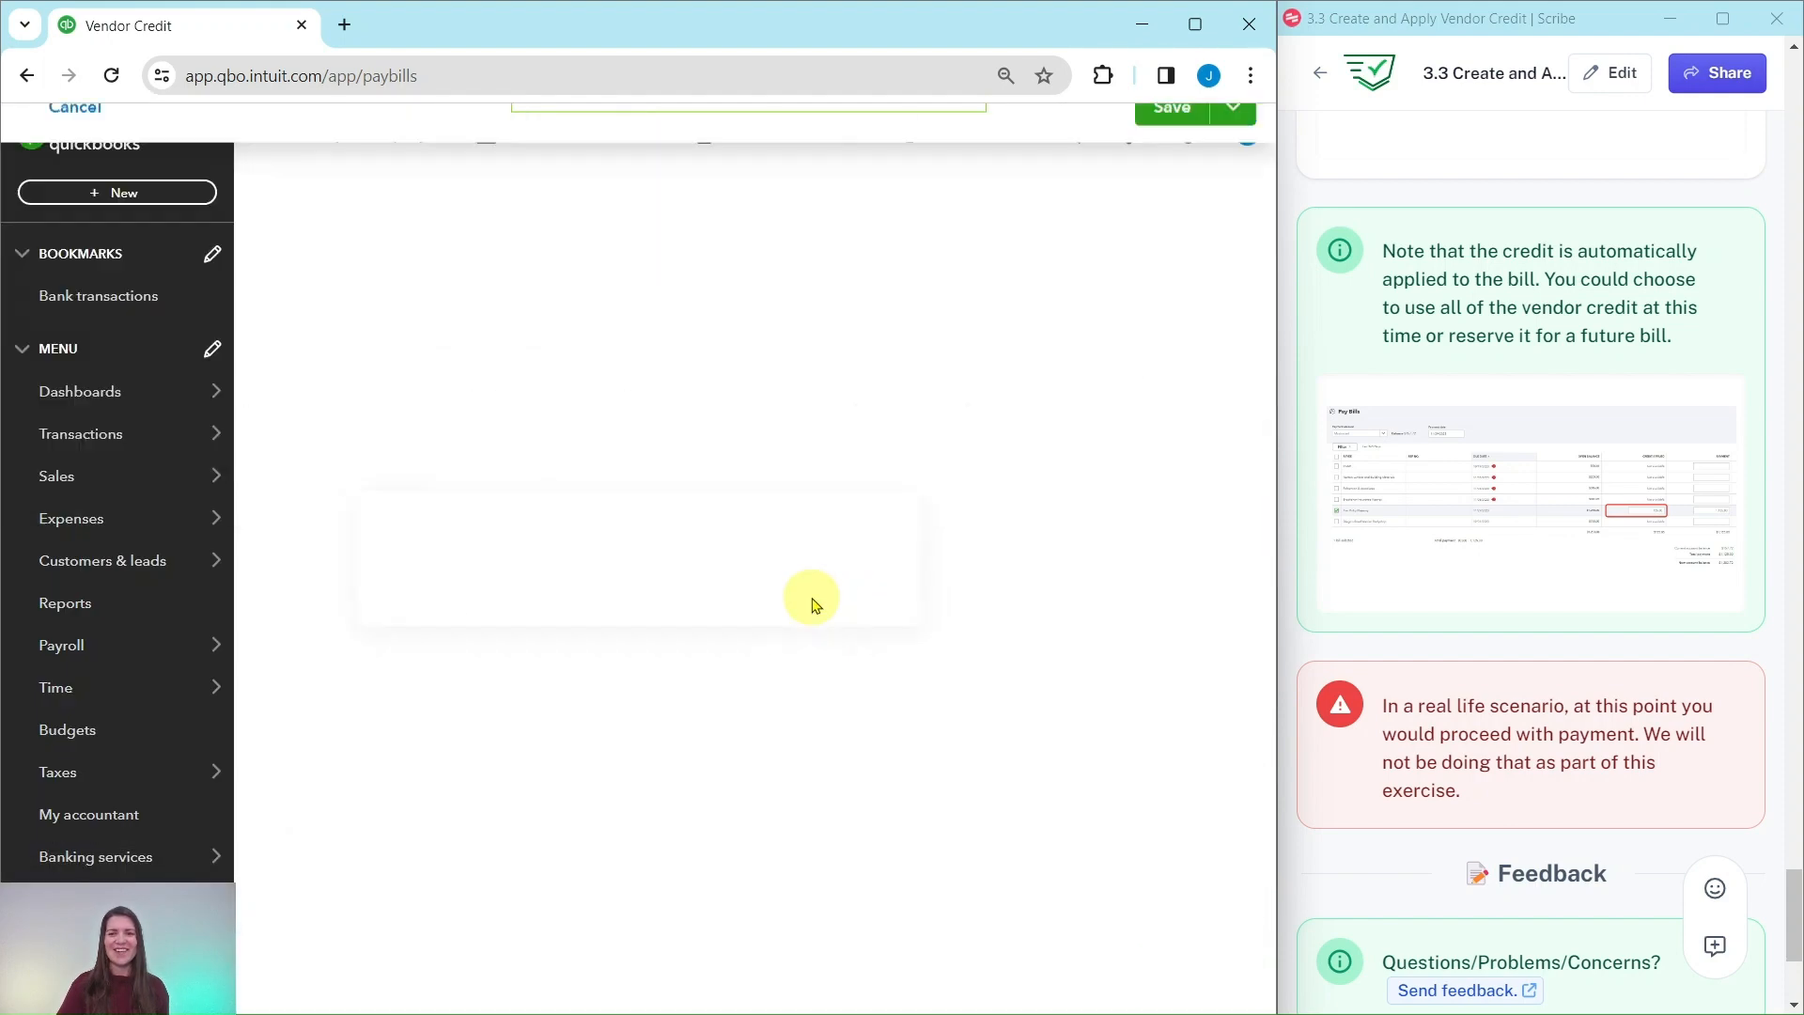